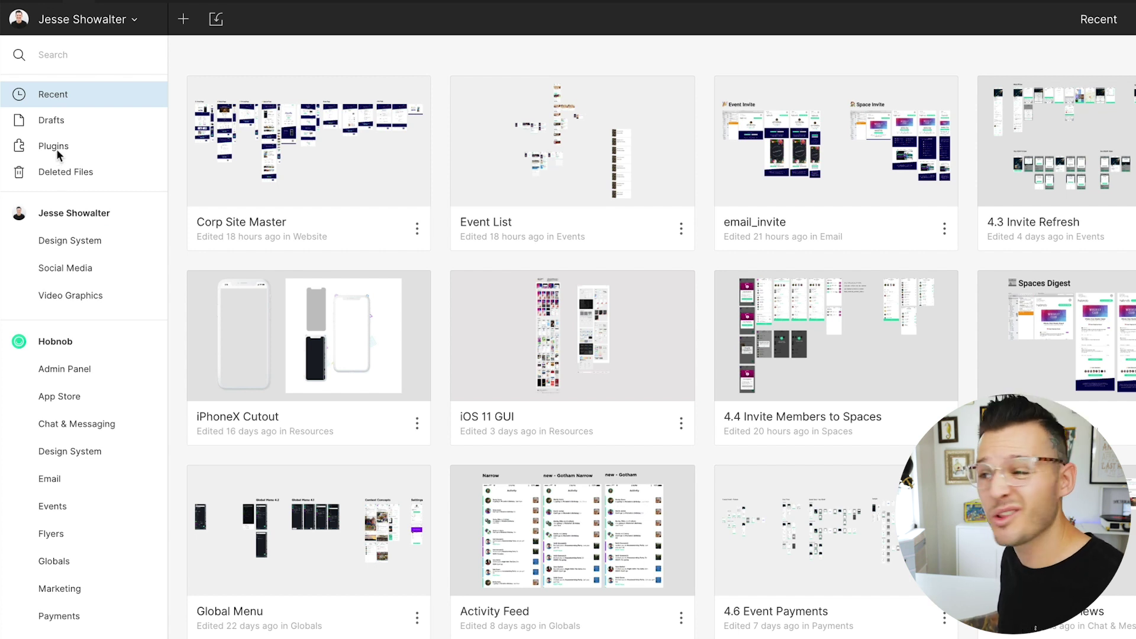
- Switch the file browser from recent files to the Plugins page
{"action": "left_click", "coordinate": [65, 152]}
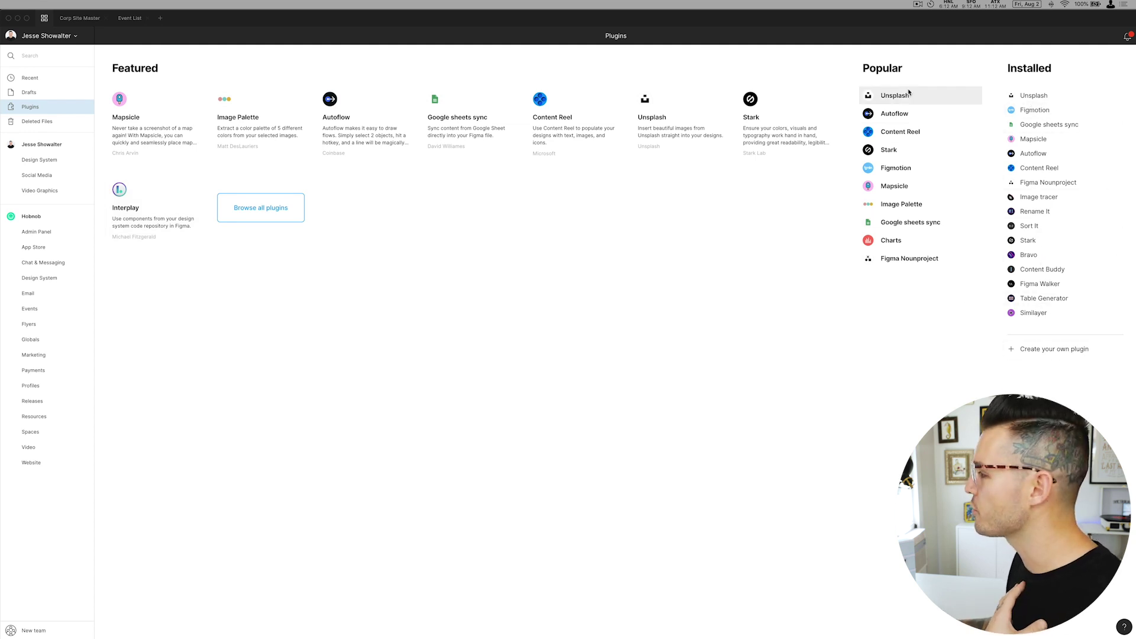
- Browse all plugins, search 'bravo' to confirm it is installed, then clear the search
{"action": "left_click", "coordinate": [267, 209]}
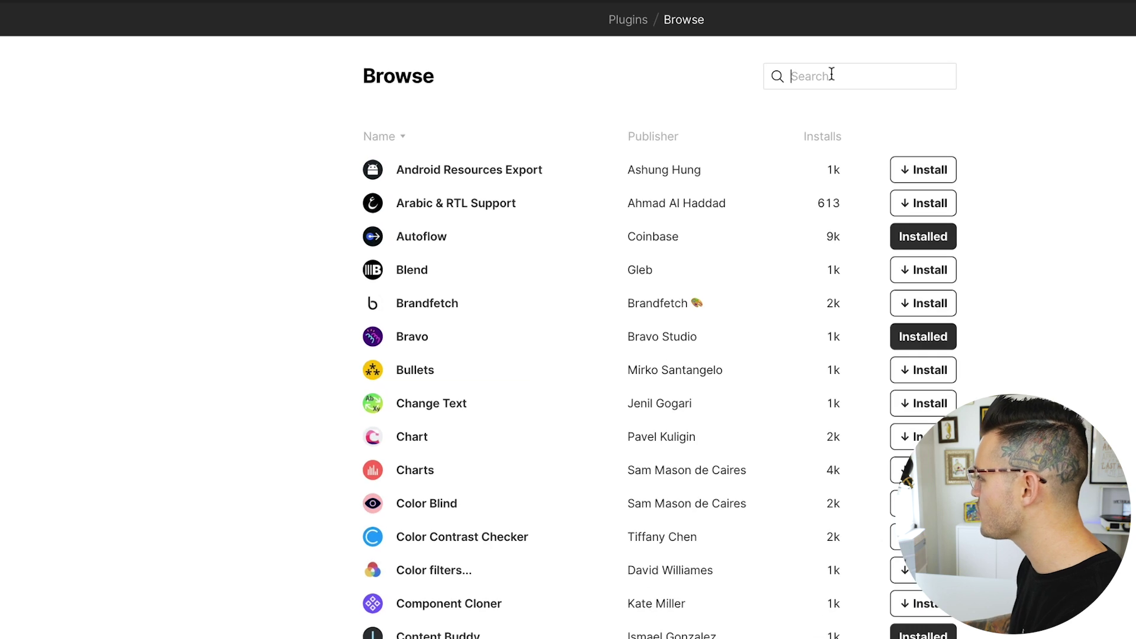
{"action": "type", "text": "bravo"}
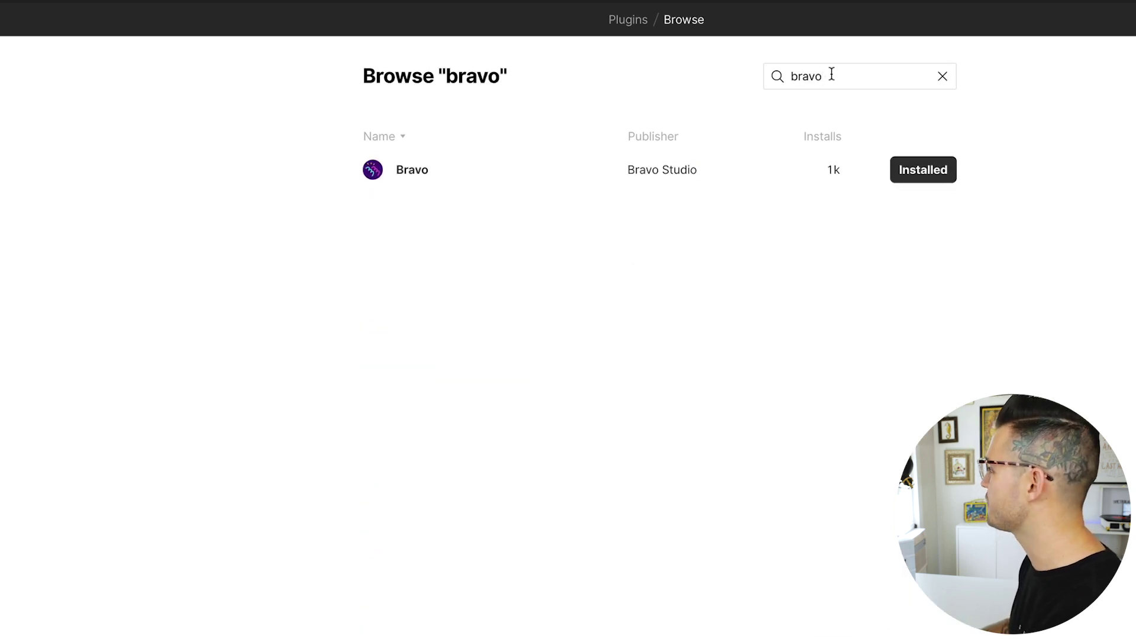
{"action": "key", "text": "ctrl+a"}
{"action": "key", "text": "BackSpace"}
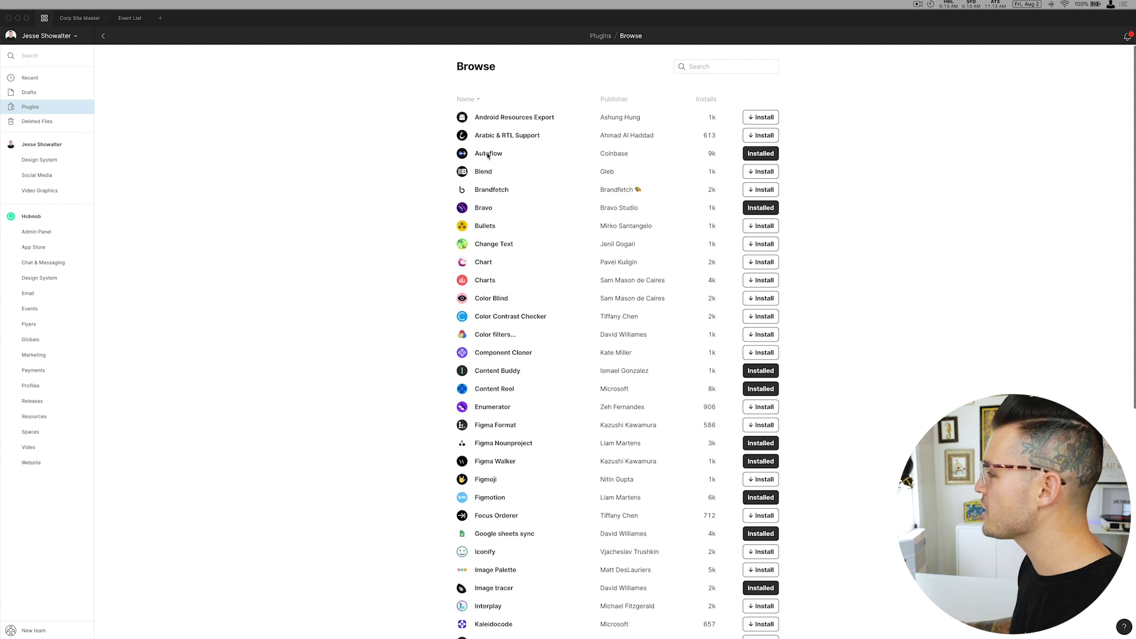
- Open Autoflow's details, then bring the two iPhone X frames into view in the Untitled file
{"action": "left_click", "coordinate": [488, 155]}
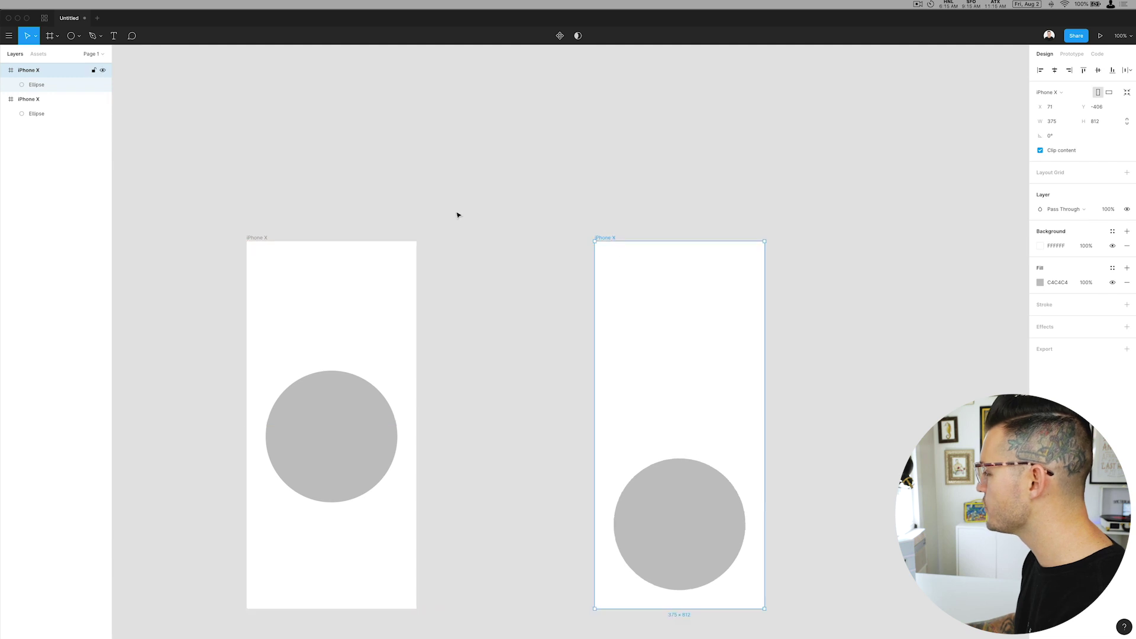
{"action": "left_click_drag", "start_coordinate": [460, 213], "coordinate": [492, 101]}
{"action": "left_click", "coordinate": [489, 101]}
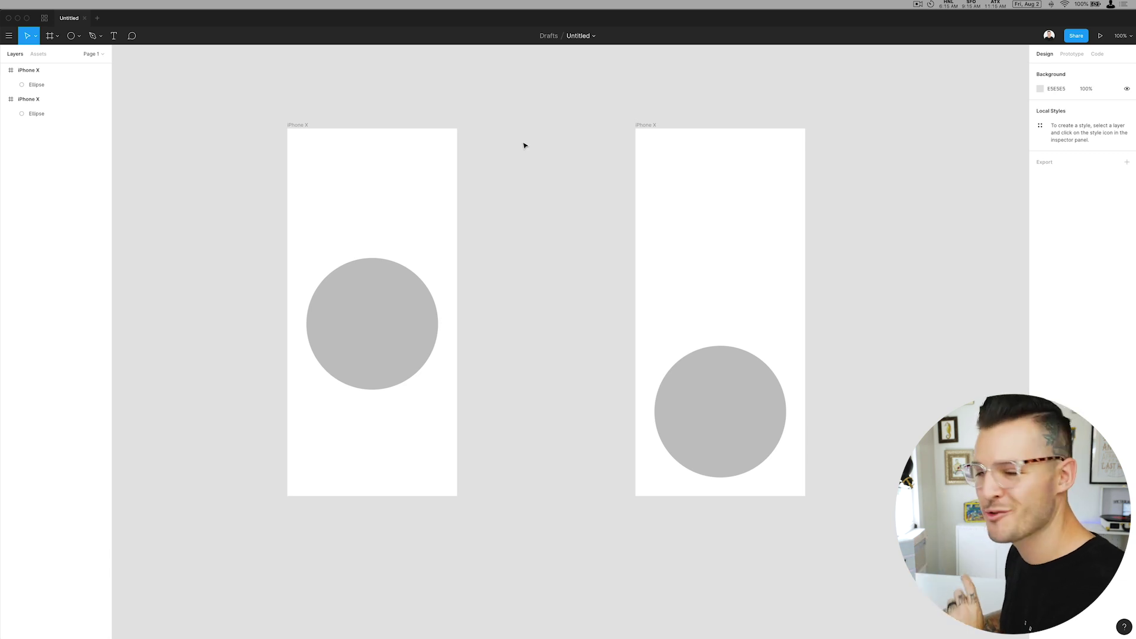
{"action": "right_click", "coordinate": [500, 112]}
{"action": "left_click", "coordinate": [472, 96]}
{"action": "right_click", "coordinate": [517, 113]}
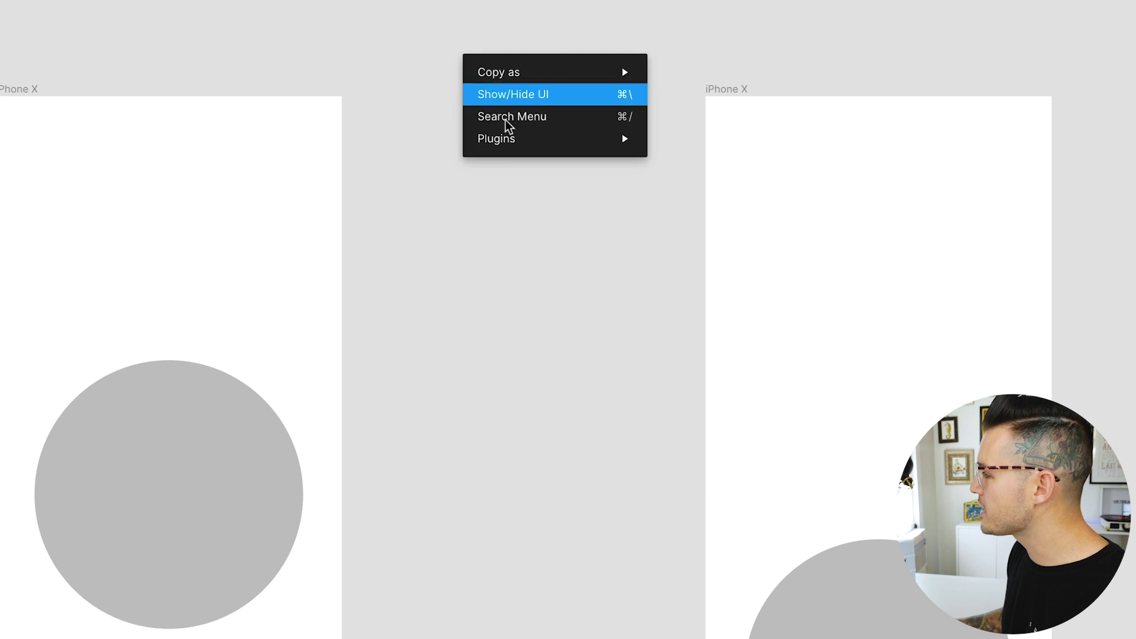
{"action": "mouse_move", "coordinate": [516, 144]}
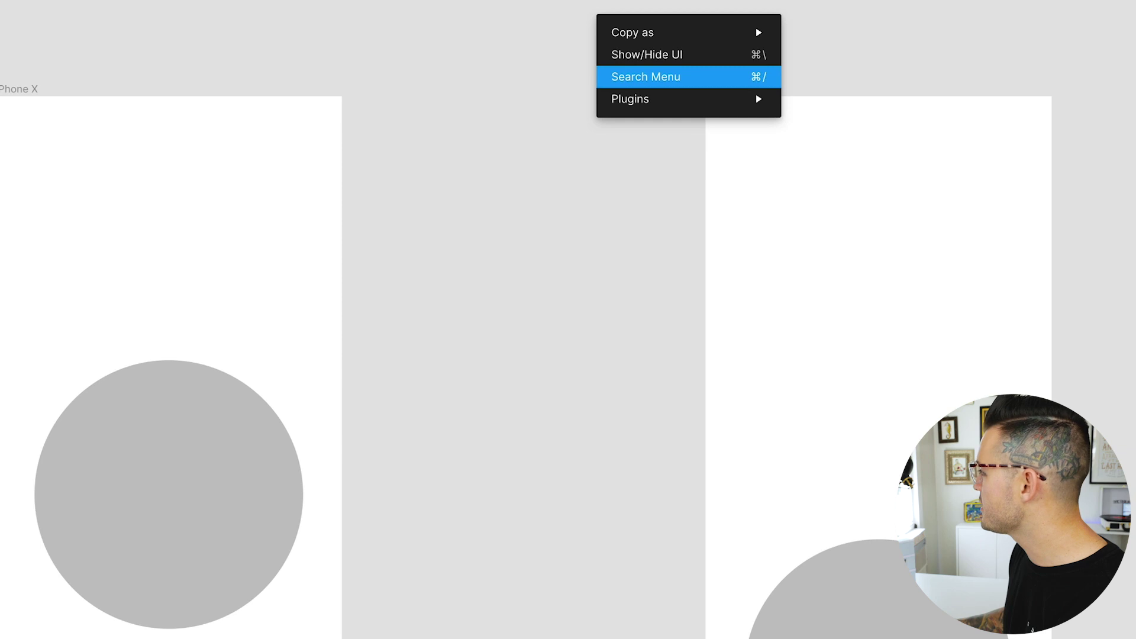
- Select both iPhone X frames and run Autoflow to join them with a connector
{"action": "left_click", "coordinate": [12, 95]}
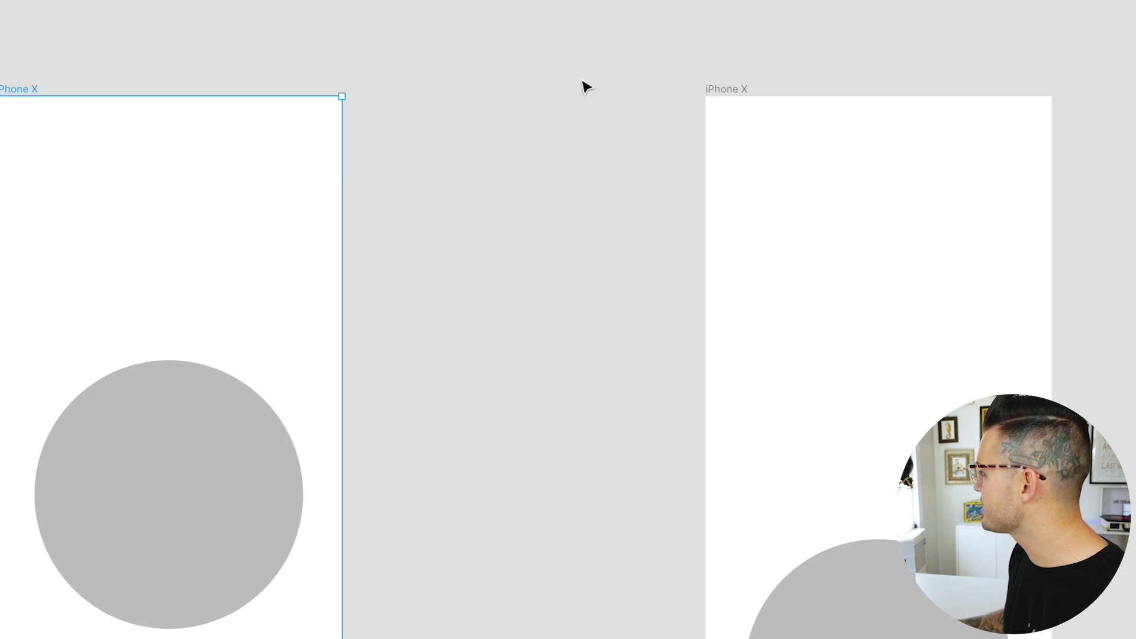
{"action": "left_click", "coordinate": [722, 89], "text": "shift"}
{"action": "right_click", "coordinate": [122, 161]}
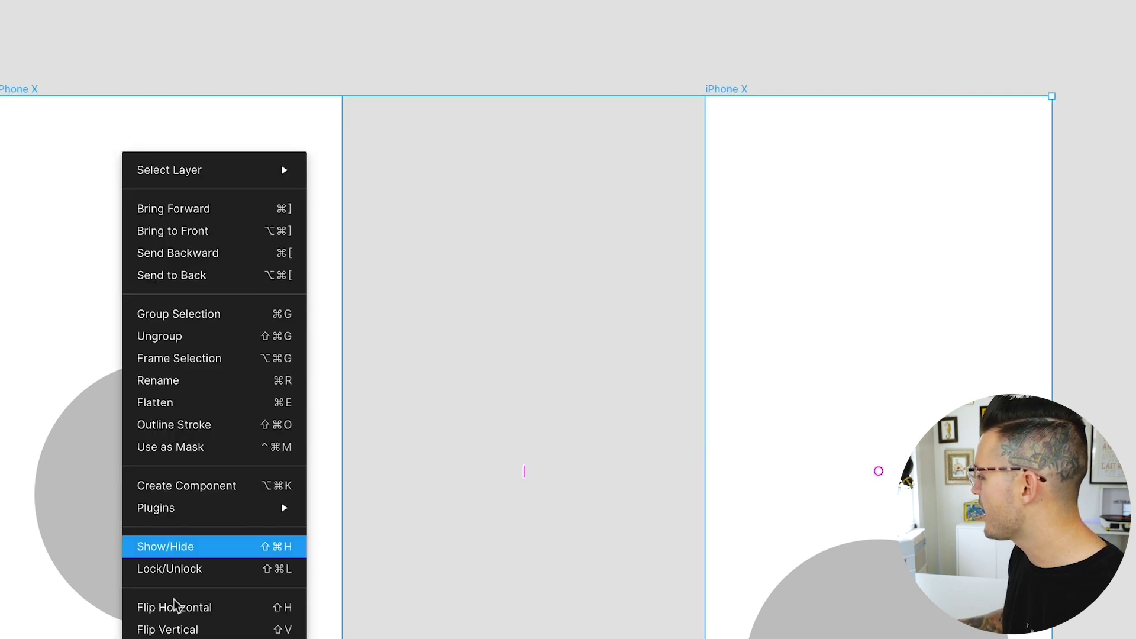
{"action": "mouse_move", "coordinate": [191, 512]}
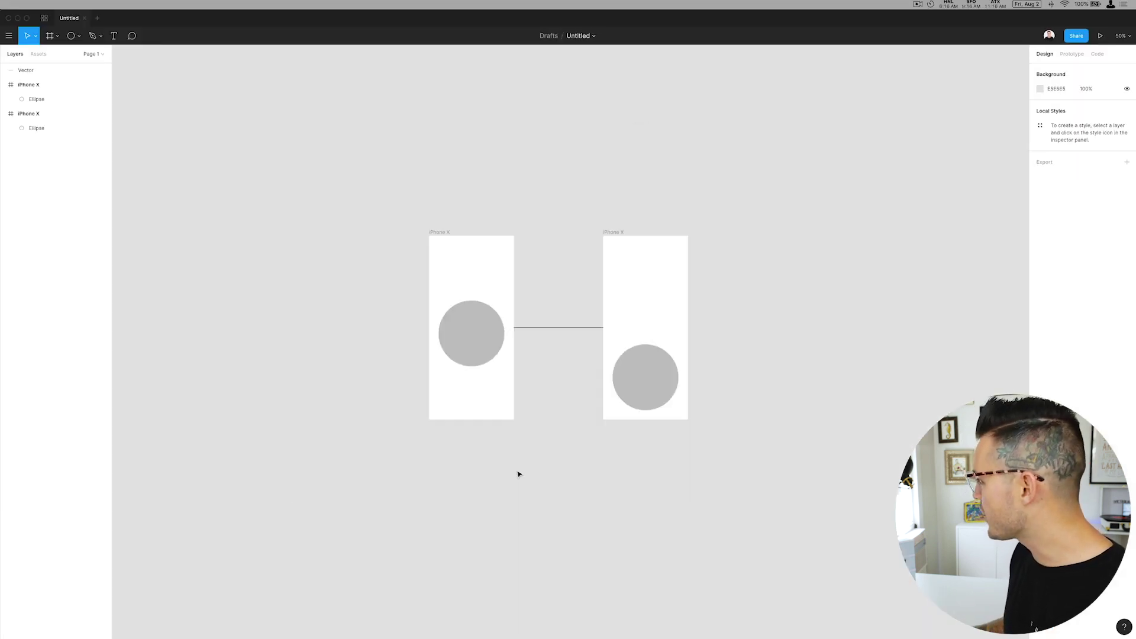
{"action": "scroll", "coordinate": [529, 467], "scroll_direction": "right", "scroll_amount": 5}
- Alt-drag a copy of the second iPhone X frame to the upper right
{"action": "left_click_drag", "start_coordinate": [343, 208], "coordinate": [496, 369]}
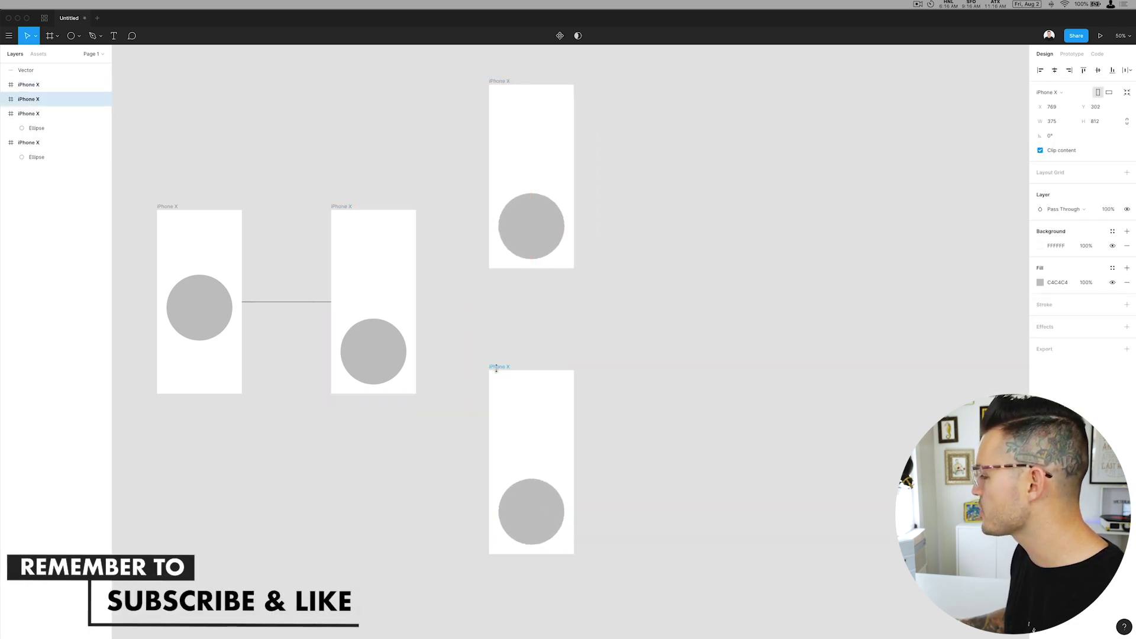
{"action": "left_click", "coordinate": [342, 207]}
{"action": "left_click", "coordinate": [500, 82], "text": "shift"}
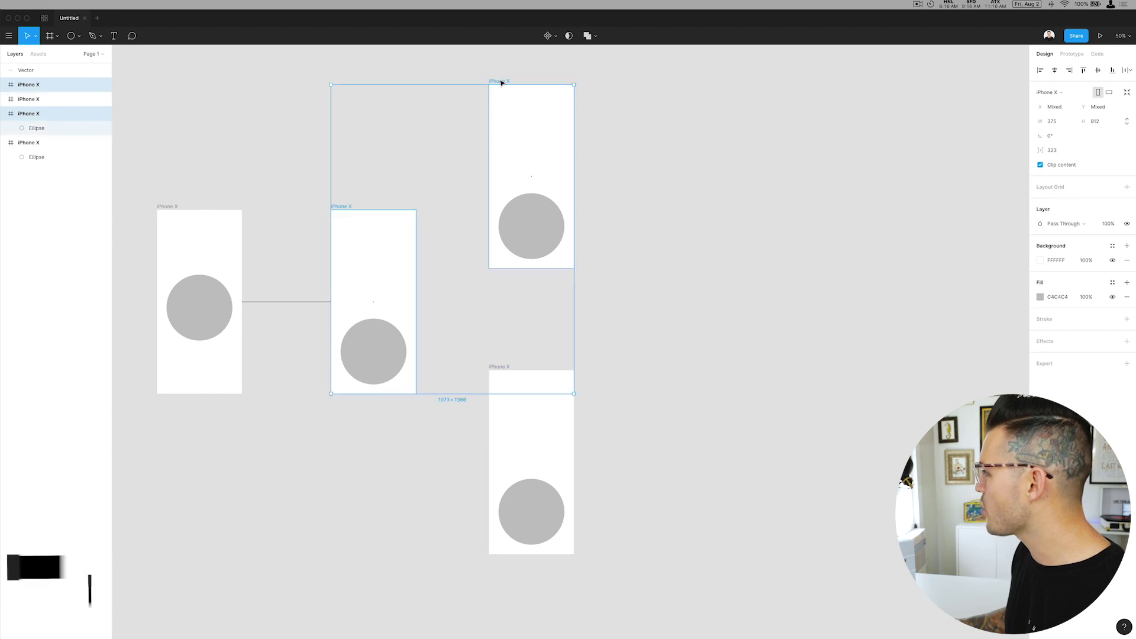
{"action": "right_click", "coordinate": [501, 106]}
{"action": "mouse_move", "coordinate": [559, 274]}
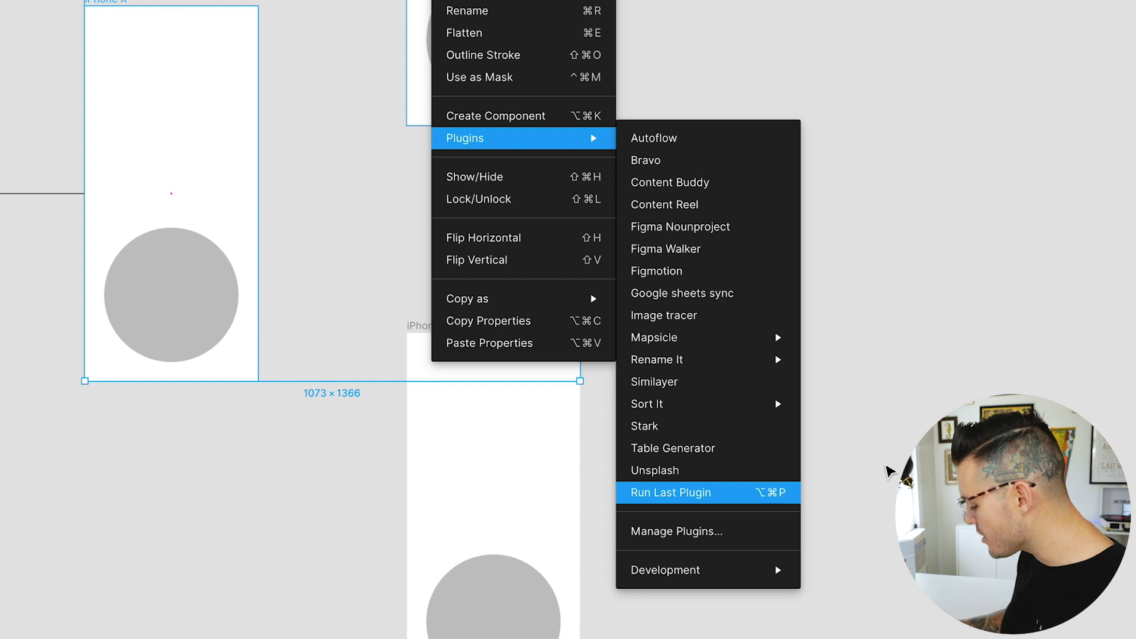
{"action": "left_click", "coordinate": [887, 471]}
- Link the frame pairs with ⌥⌘P Autoflow arrows and add a fifth frame copy at right
{"action": "left_click", "coordinate": [102, 6]}
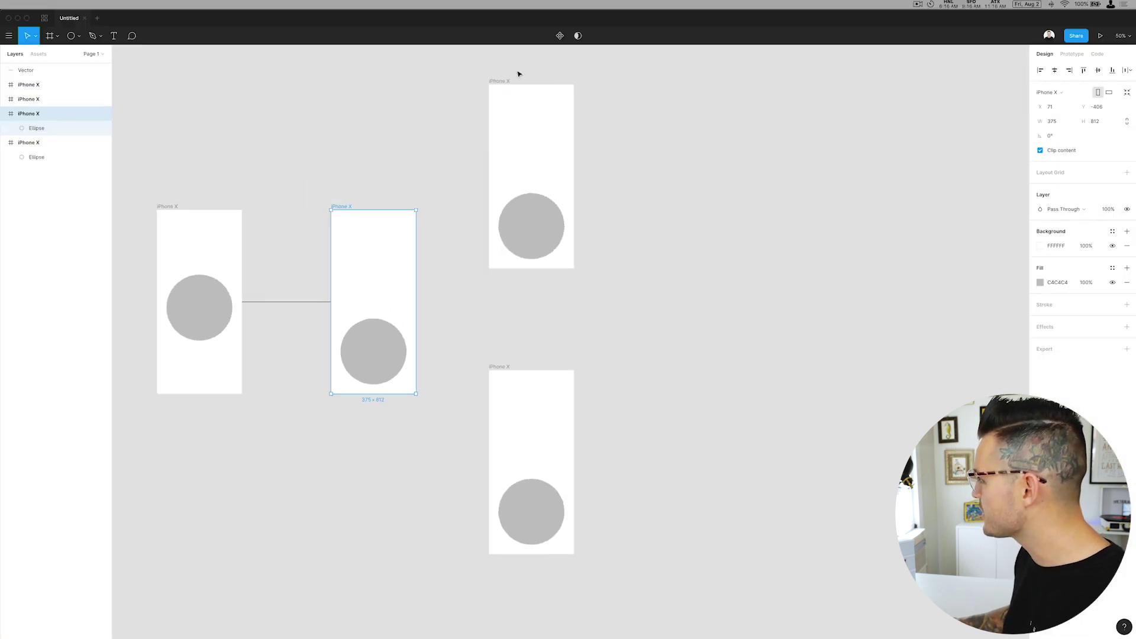
{"action": "left_click", "coordinate": [502, 84], "text": "shift"}
{"action": "key", "text": "alt+super+p"}
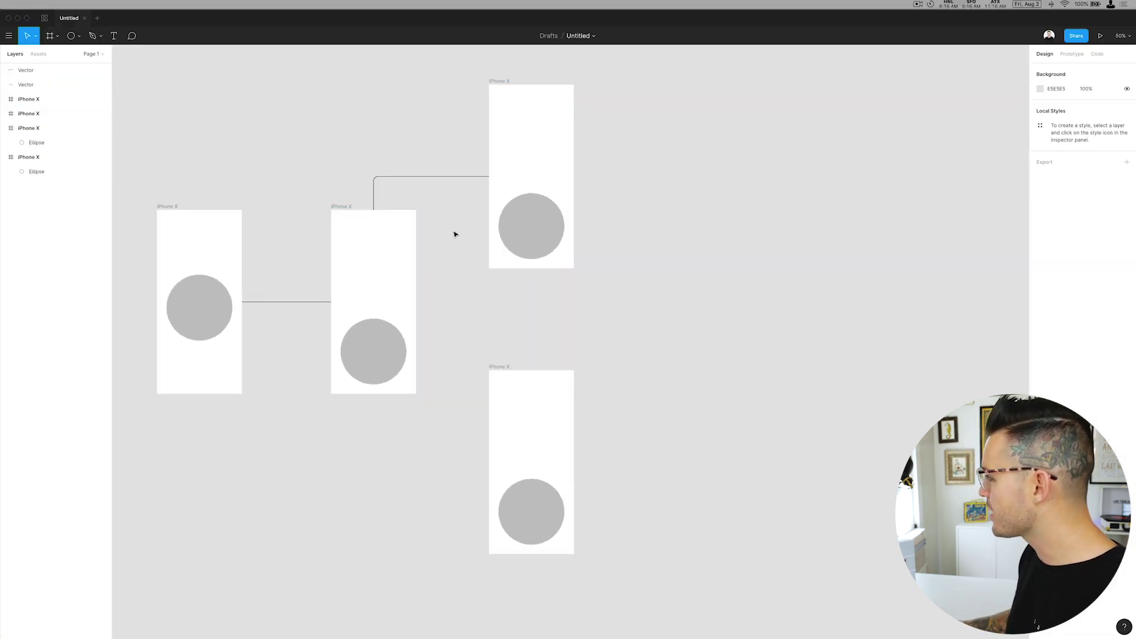
{"action": "left_click", "coordinate": [341, 205]}
{"action": "left_click", "coordinate": [500, 368], "text": "shift"}
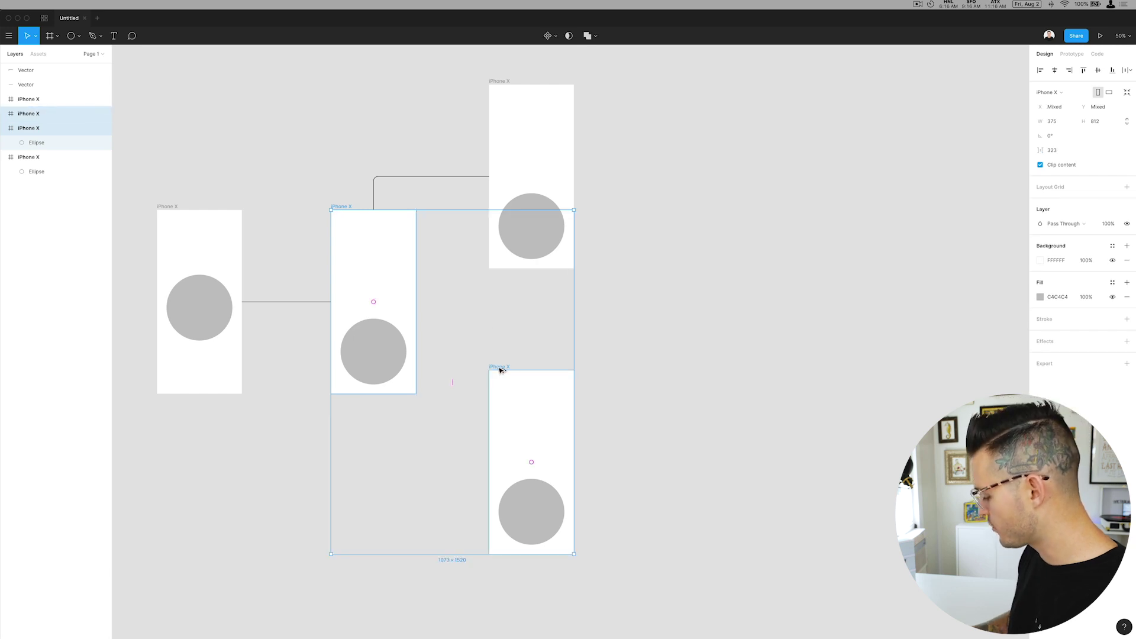
{"action": "key", "text": "alt+super+p"}
{"action": "left_click_drag", "start_coordinate": [499, 369], "coordinate": [782, 267]}
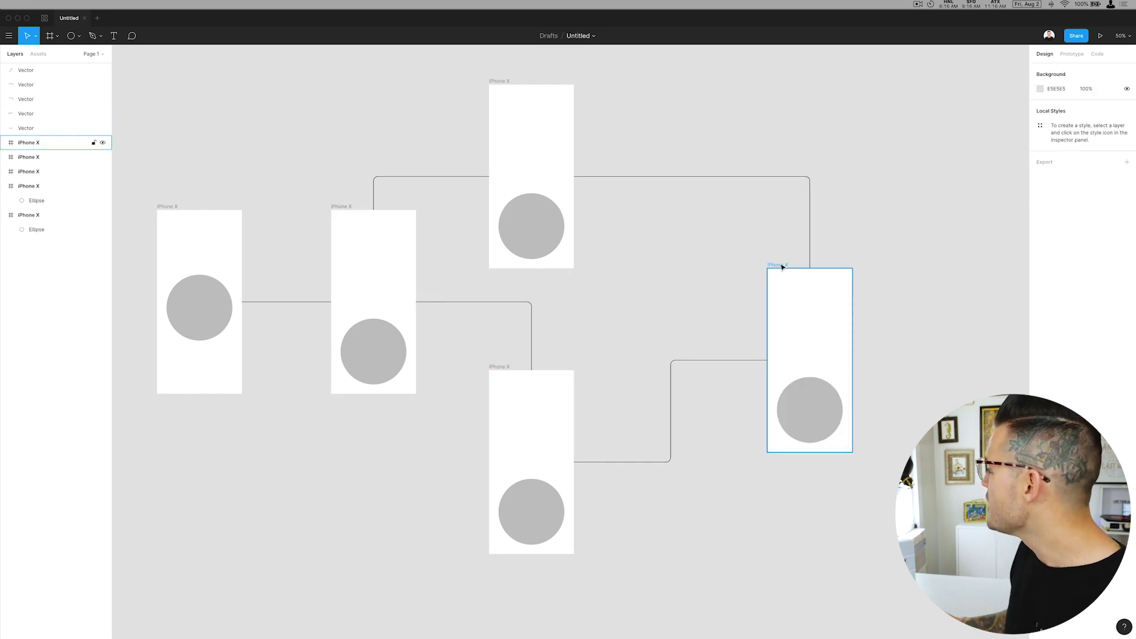
{"action": "key", "text": "Escape"}
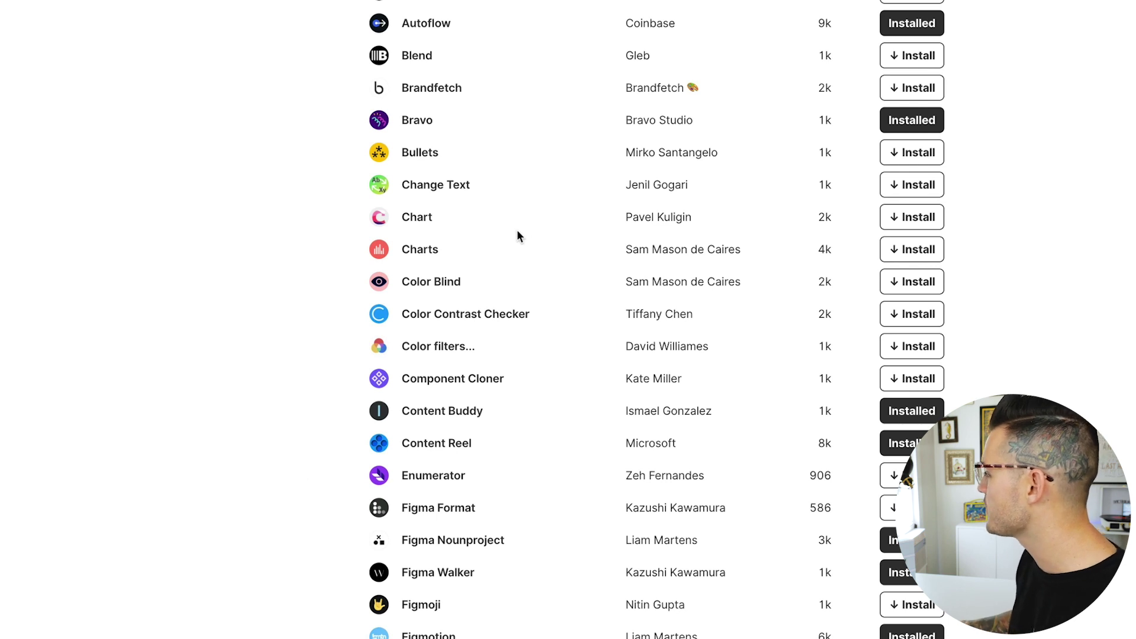
- Add a text box reading 'text' near the upper left of the top iPhone X frame
{"action": "scroll", "coordinate": [517, 231], "scroll_direction": "down", "scroll_amount": 3}
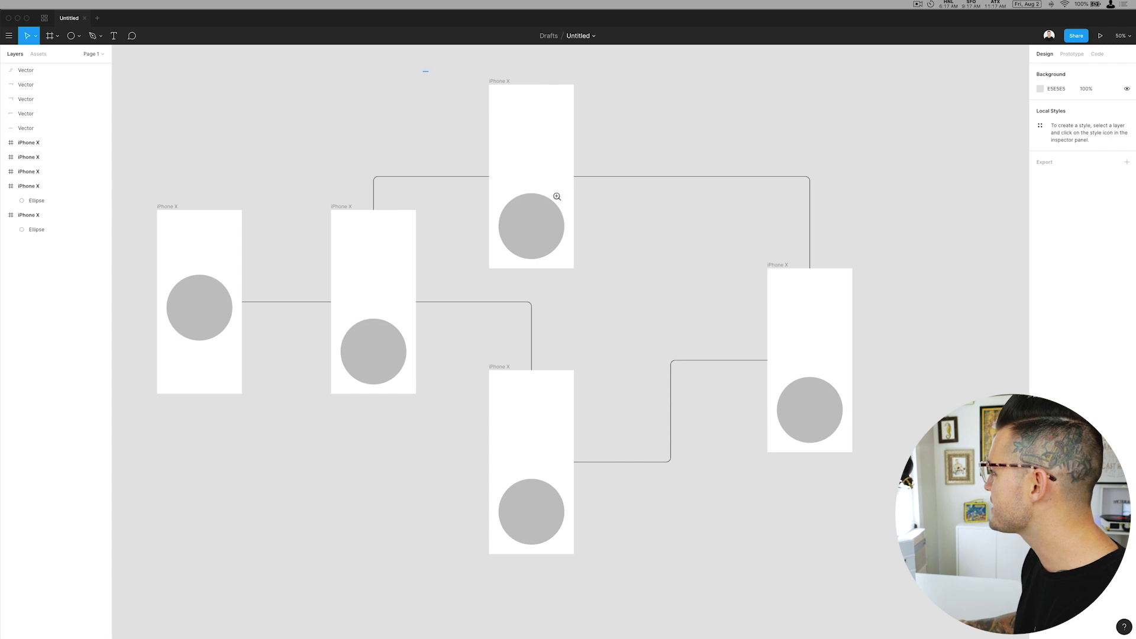
{"action": "scroll", "coordinate": [557, 196], "scroll_direction": "up", "scroll_amount": 5}
{"action": "scroll", "coordinate": [711, 185], "scroll_direction": "right", "scroll_amount": 2}
{"action": "key", "text": "t"}
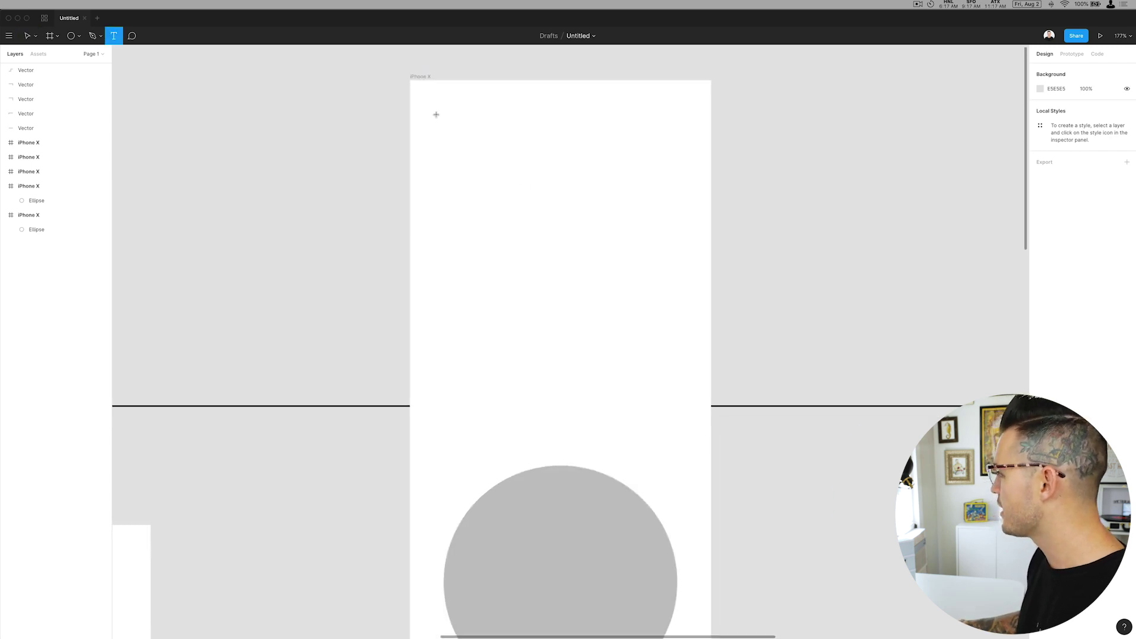
{"action": "left_click_drag", "start_coordinate": [436, 114], "coordinate": [639, 211]}
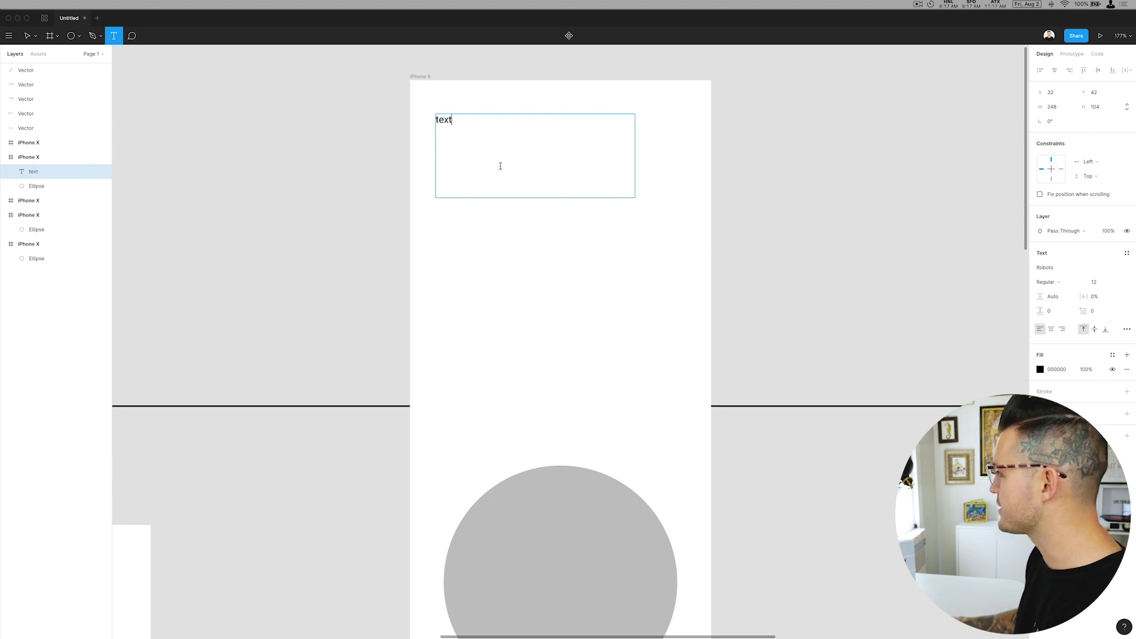
{"action": "key", "text": "Escape"}
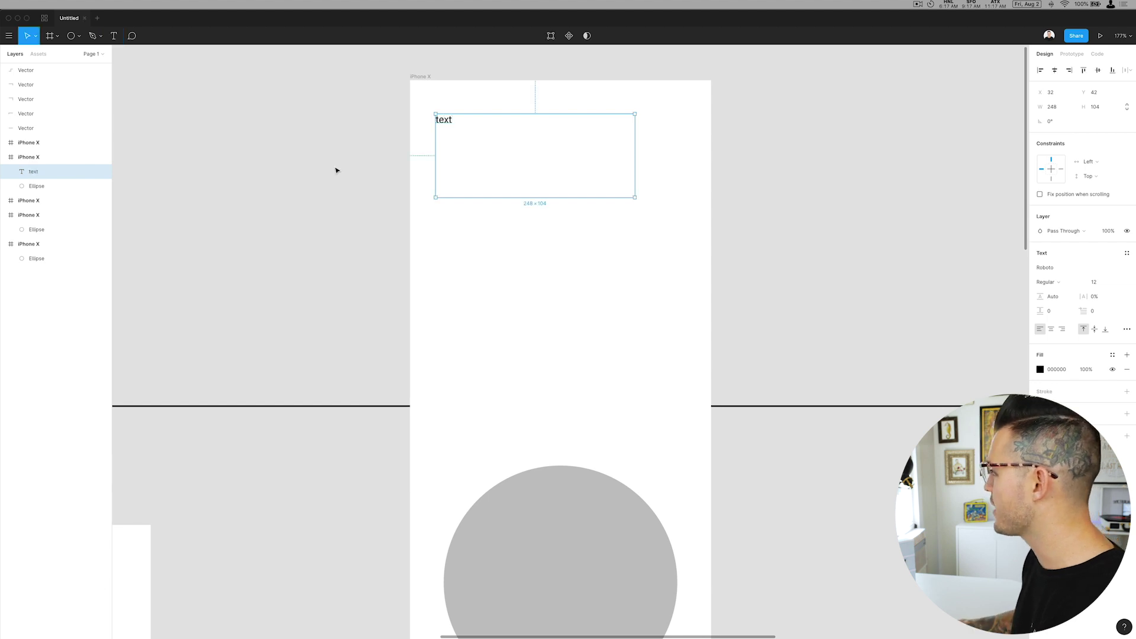
{"action": "right_click", "coordinate": [662, 144]}
- Launch the Content Reel plugin and place its window beside the frame
{"action": "mouse_move", "coordinate": [709, 317]}
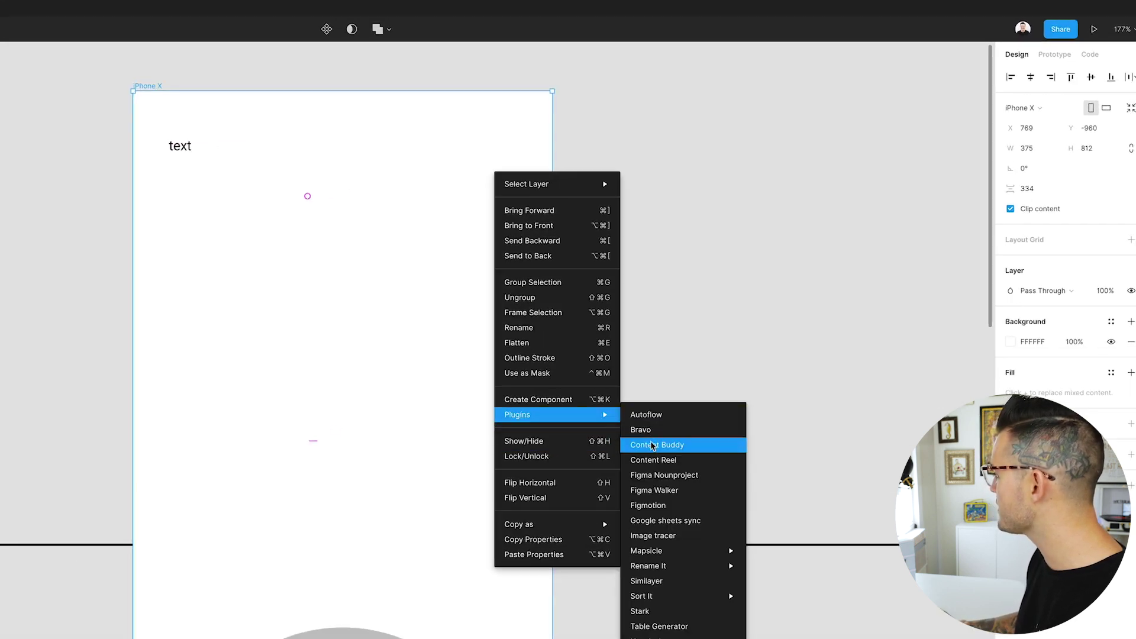
{"action": "left_click", "coordinate": [653, 460]}
{"action": "left_click_drag", "start_coordinate": [352, 283], "coordinate": [823, 104]}
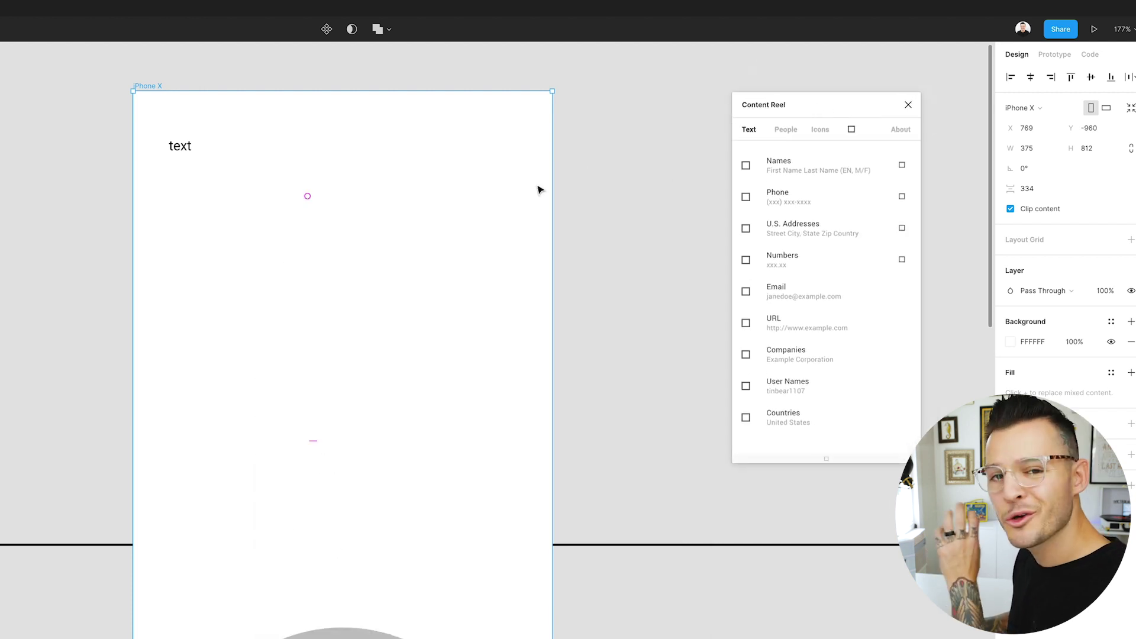
{"action": "left_click", "coordinate": [228, 196]}
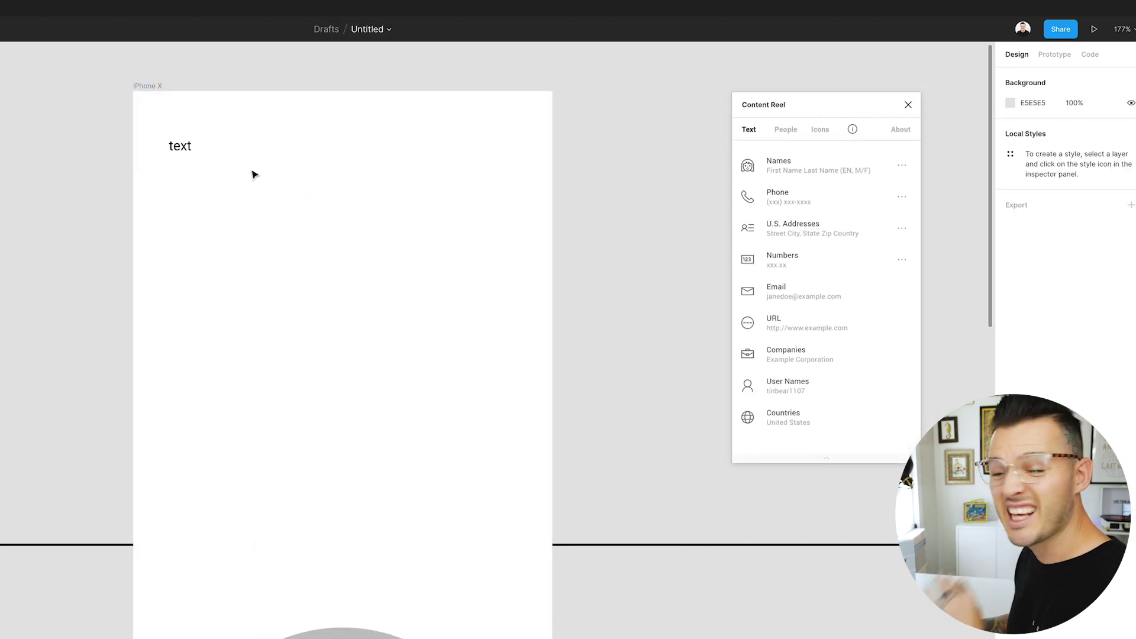
- Fill the text with sample name, phone, address, email, URL and username, ending on 'Martinique'
{"action": "left_click", "coordinate": [793, 171]}
{"action": "left_click", "coordinate": [179, 147]}
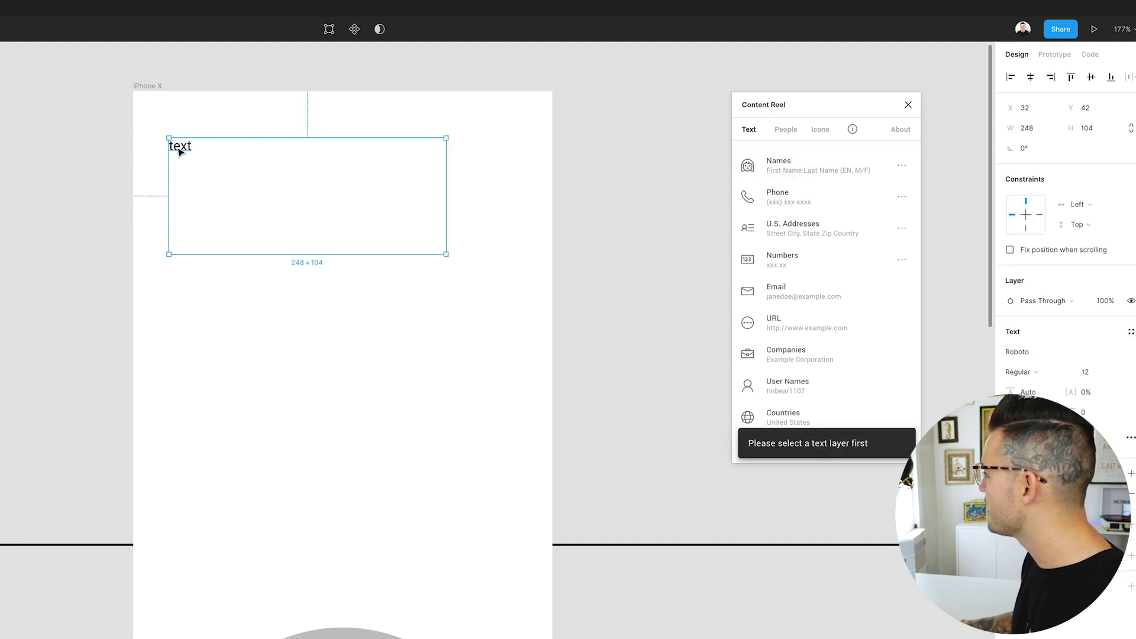
{"action": "left_click", "coordinate": [796, 168]}
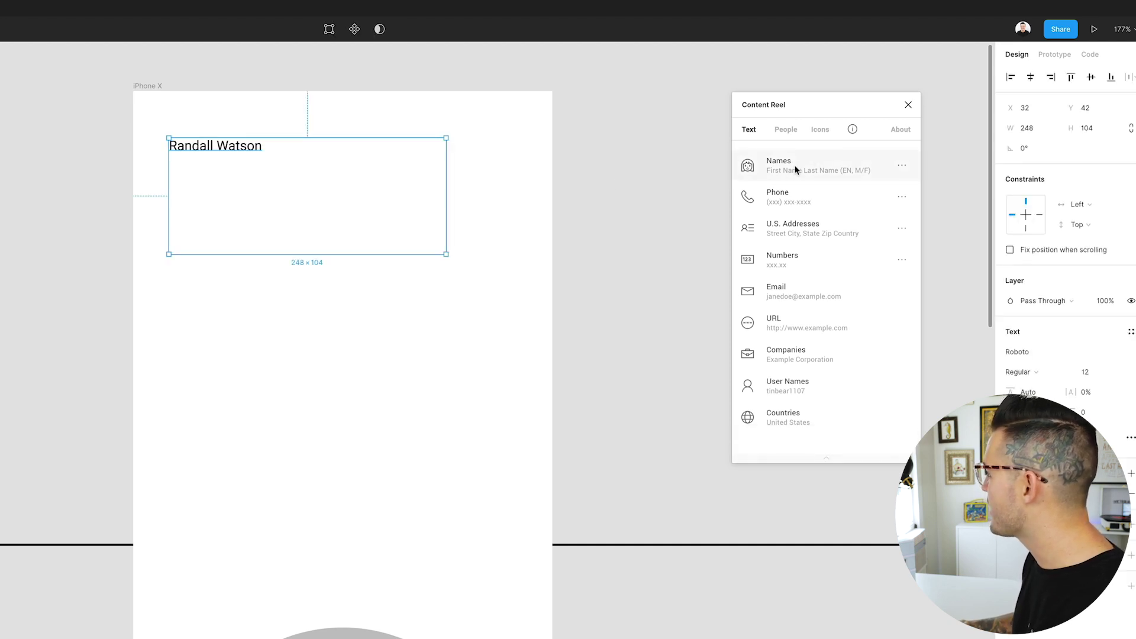
{"action": "left_click", "coordinate": [787, 199]}
{"action": "left_click", "coordinate": [796, 238]}
{"action": "left_click", "coordinate": [795, 260]}
{"action": "left_click", "coordinate": [794, 291]}
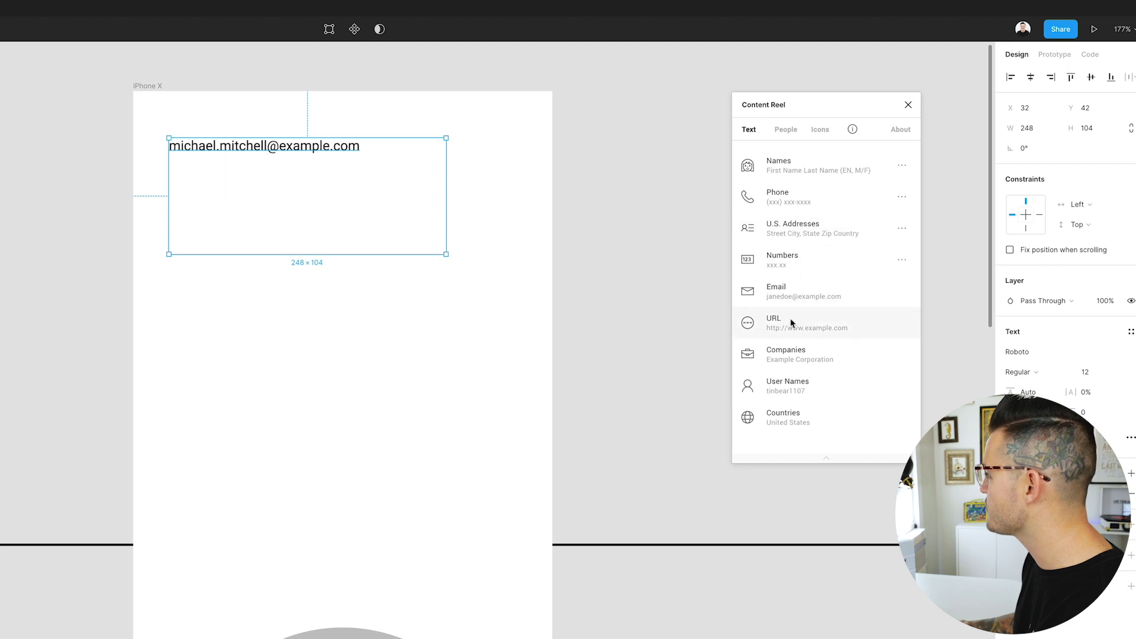
{"action": "left_click", "coordinate": [792, 323]}
{"action": "left_click", "coordinate": [793, 386]}
{"action": "left_click", "coordinate": [796, 421]}
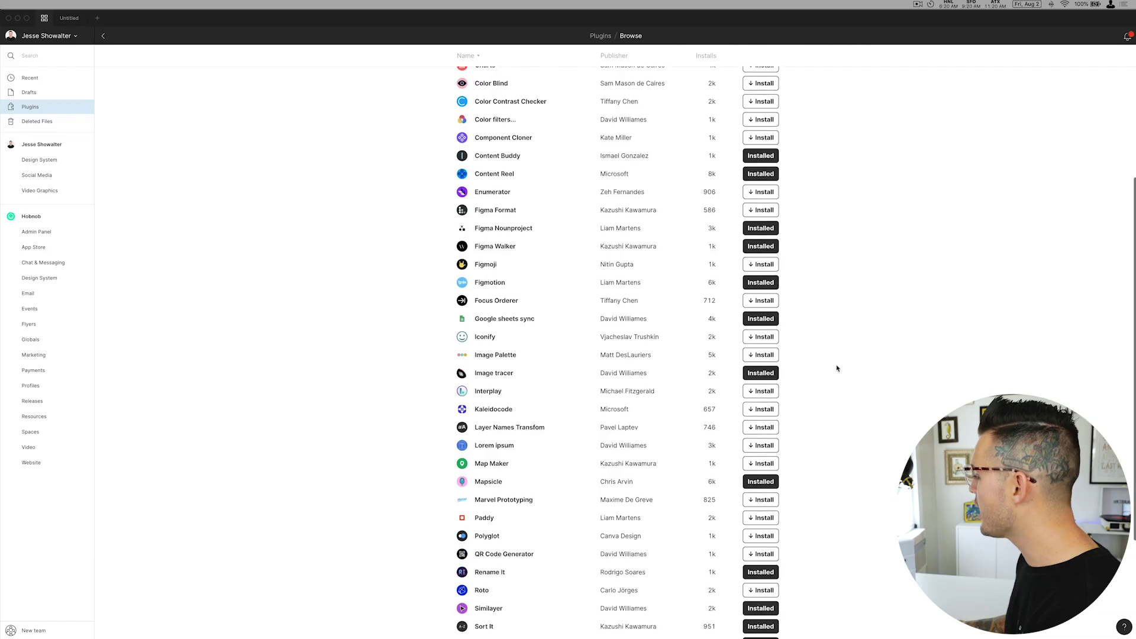
- Scroll the plugin list, then select the iPhone X frame holding Martinique in the design file
{"action": "scroll", "coordinate": [837, 368], "scroll_direction": "down", "scroll_amount": 3}
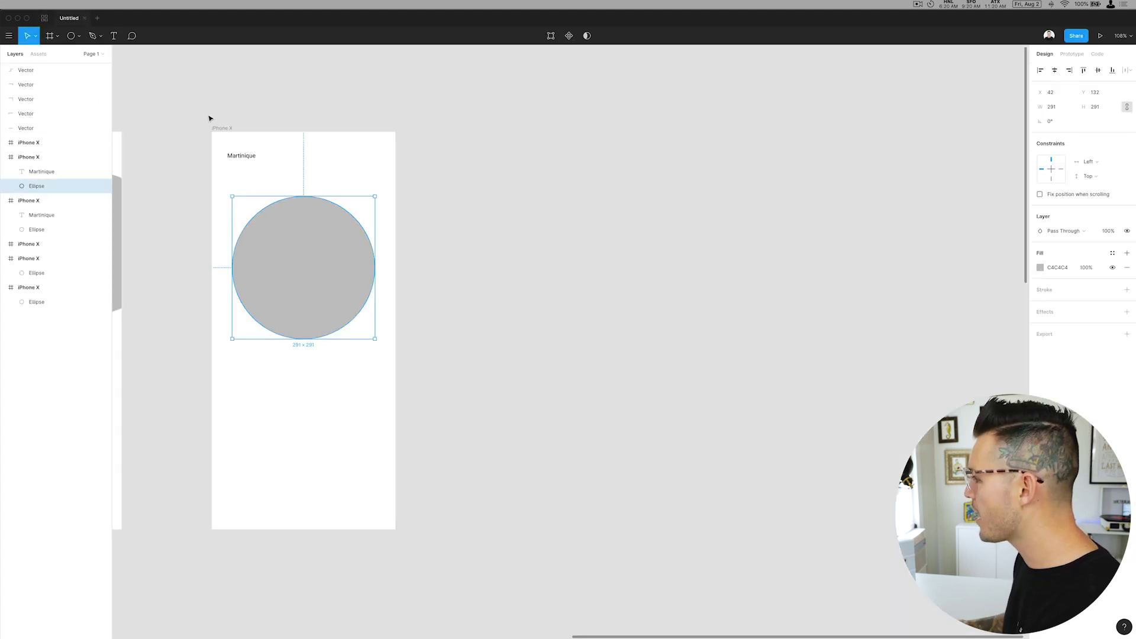
{"action": "left_click", "coordinate": [223, 128]}
- Duplicate the frame, delete its circle and draw a full-width rectangle below the Martinique heading
{"action": "left_click_drag", "start_coordinate": [224, 127], "coordinate": [523, 143]}
{"action": "key", "text": "Escape"}
{"action": "left_click", "coordinate": [612, 254]}
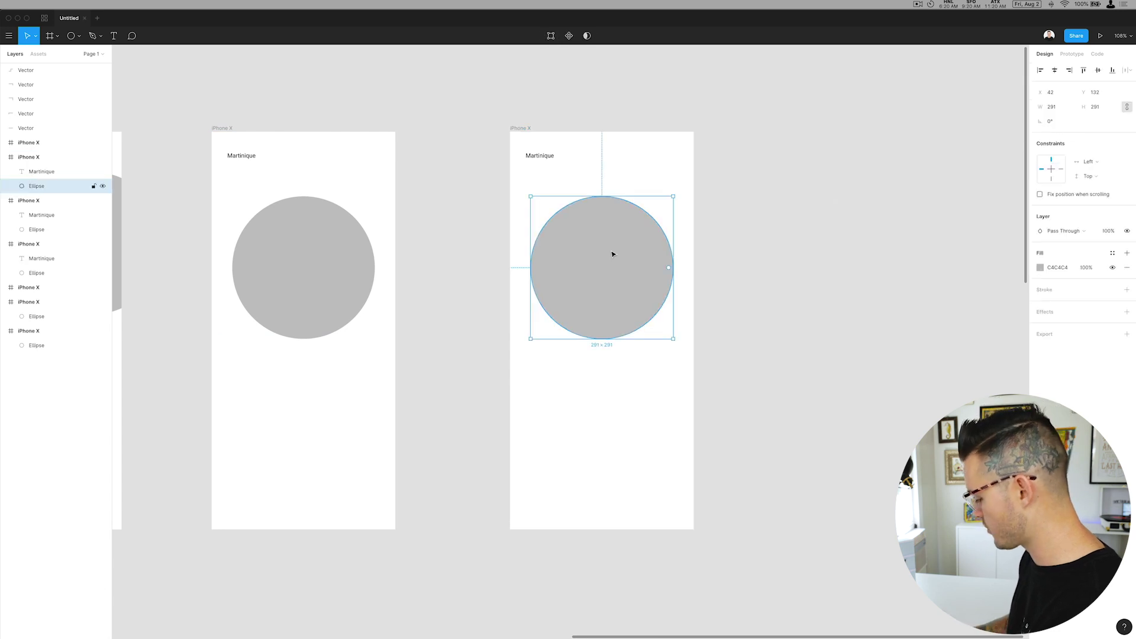
{"action": "key", "text": "Delete"}
{"action": "key", "text": "r"}
{"action": "mouse_move", "coordinate": [510, 221]}
{"action": "left_mouse_down"}
{"action": "mouse_move", "coordinate": [677, 399]}
{"action": "mouse_move", "coordinate": [692, 401]}
{"action": "left_mouse_up"}
{"action": "key", "text": "v"}
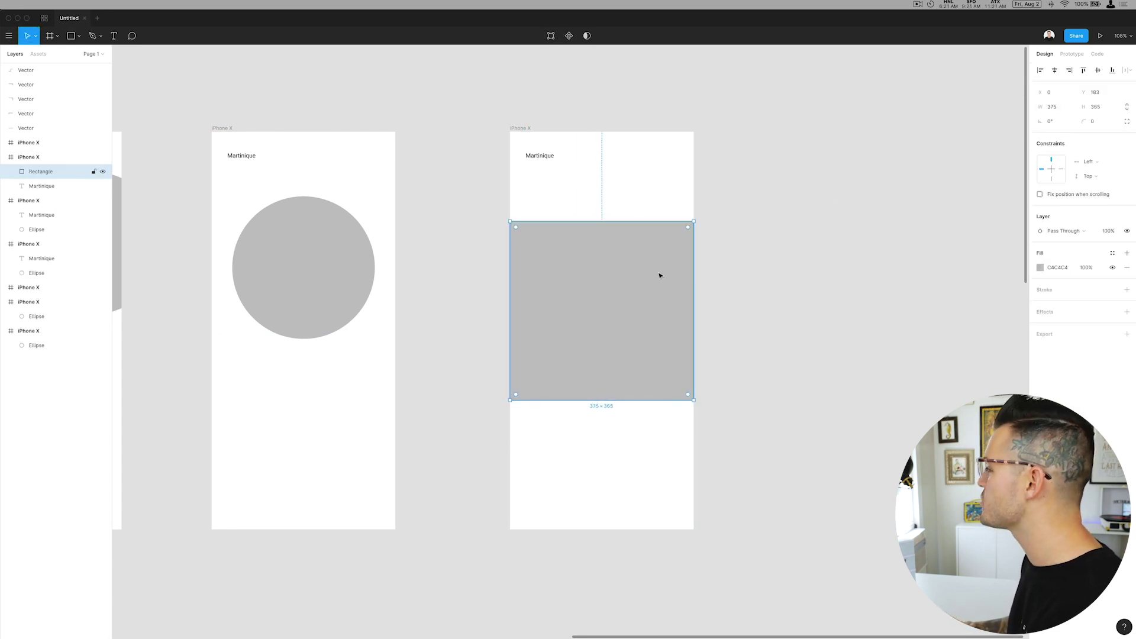
- Open Mapsicle on the rectangle and center the zoomed map on San Francisco
{"action": "right_click", "coordinate": [589, 274]}
{"action": "mouse_move", "coordinate": [615, 441]}
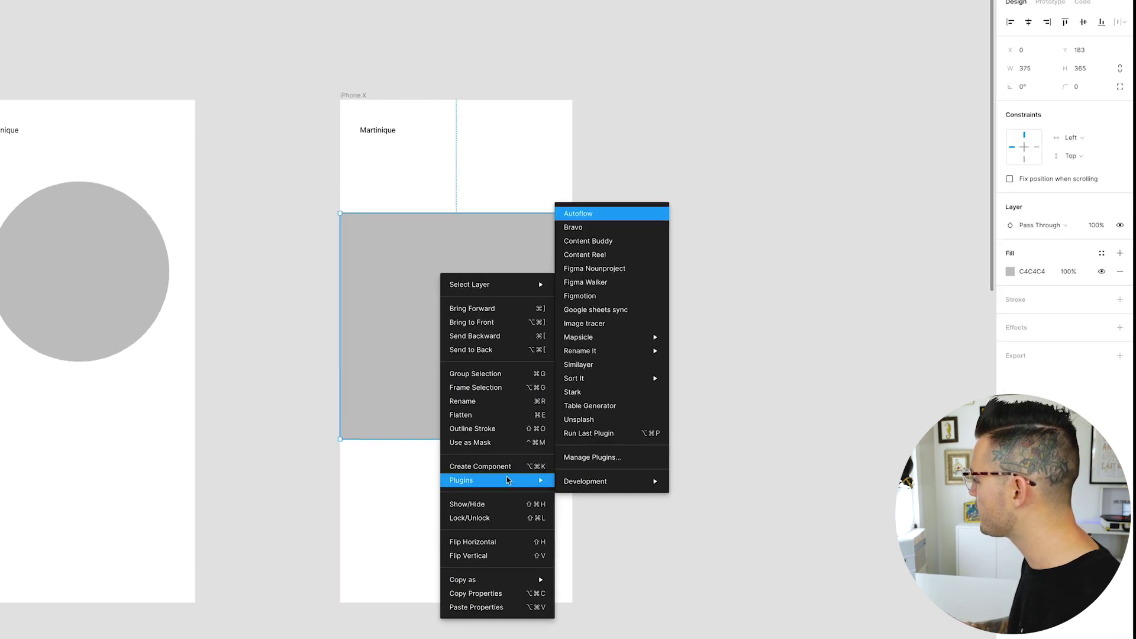
{"action": "mouse_move", "coordinate": [727, 317]}
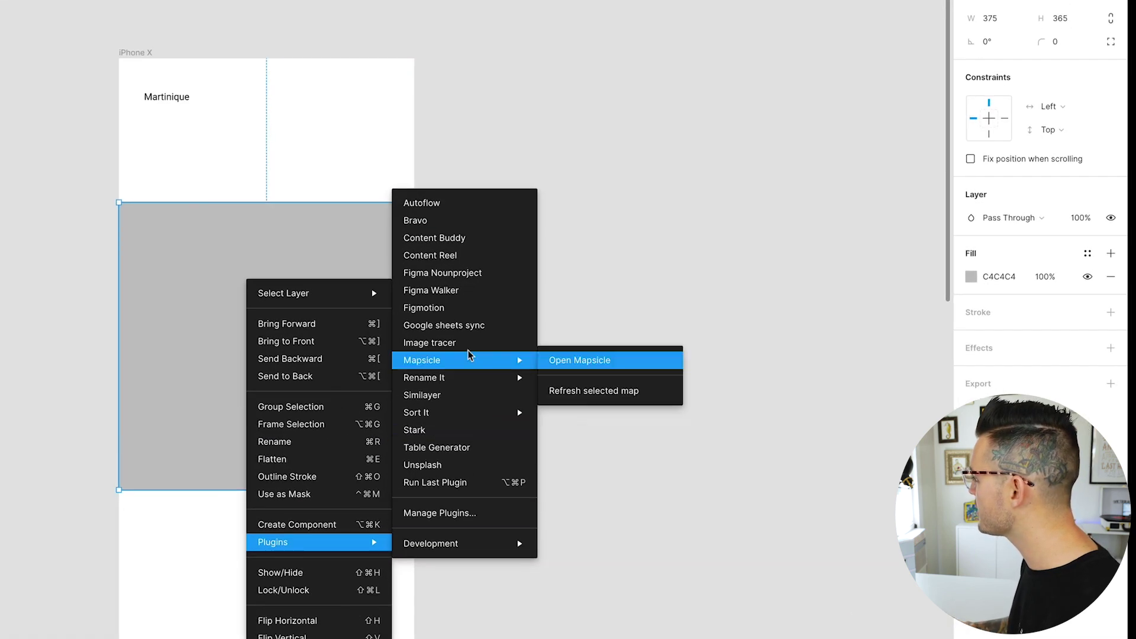
{"action": "left_click", "coordinate": [601, 360]}
{"action": "left_click_drag", "start_coordinate": [152, 210], "coordinate": [809, 83]}
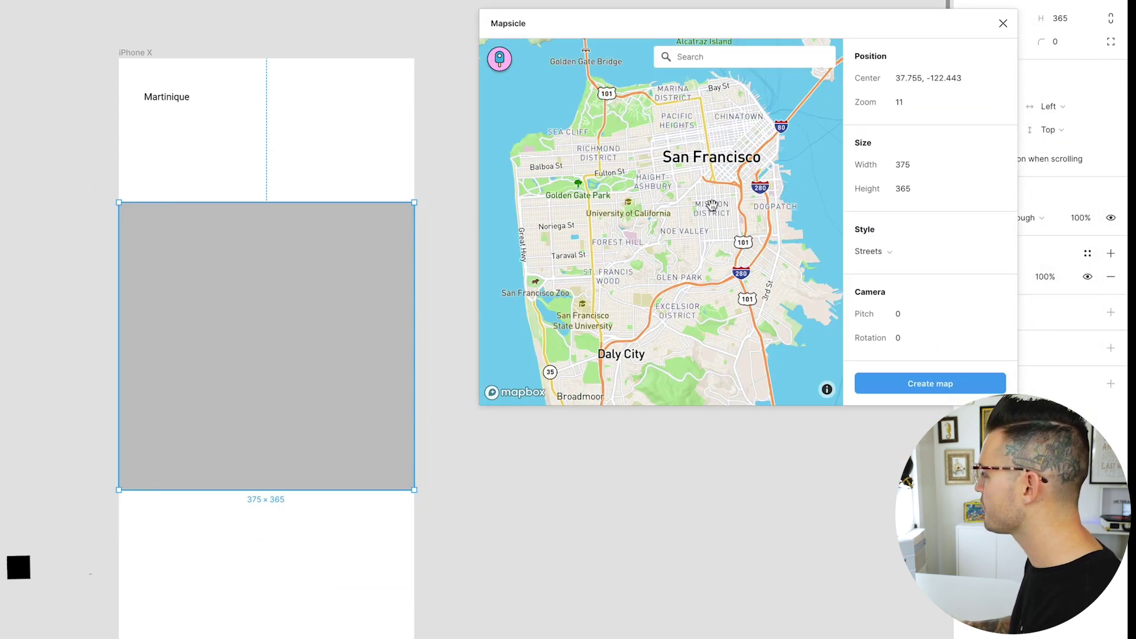
{"action": "left_click_drag", "start_coordinate": [712, 204], "coordinate": [694, 202]}
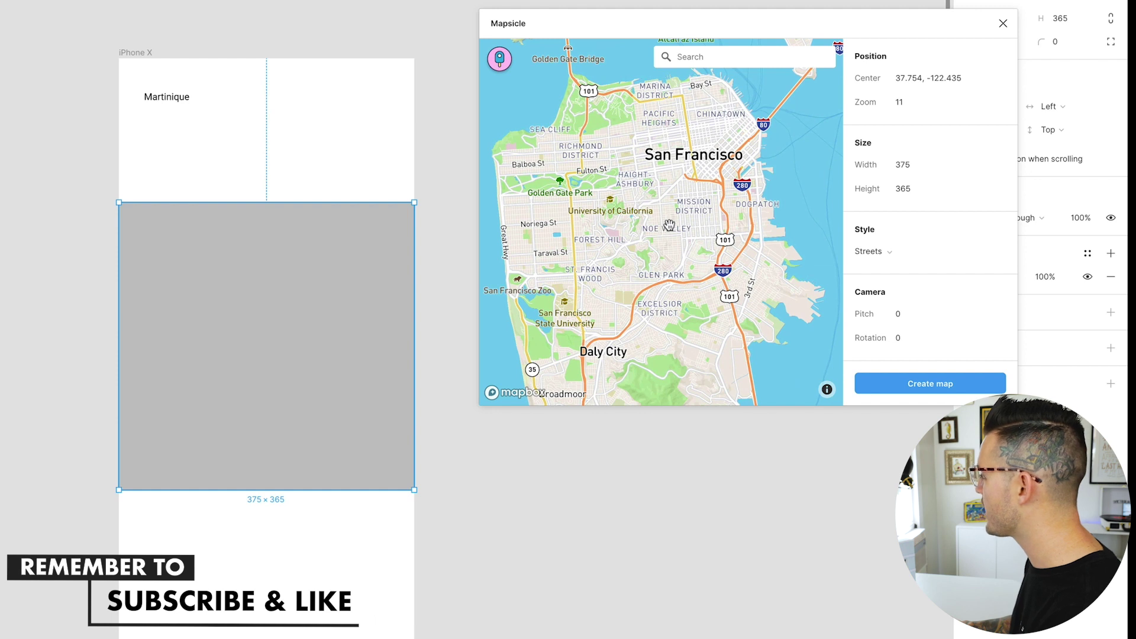
{"action": "scroll", "coordinate": [669, 225], "scroll_direction": "up", "scroll_amount": 5}
{"action": "left_click_drag", "start_coordinate": [638, 188], "coordinate": [612, 249]}
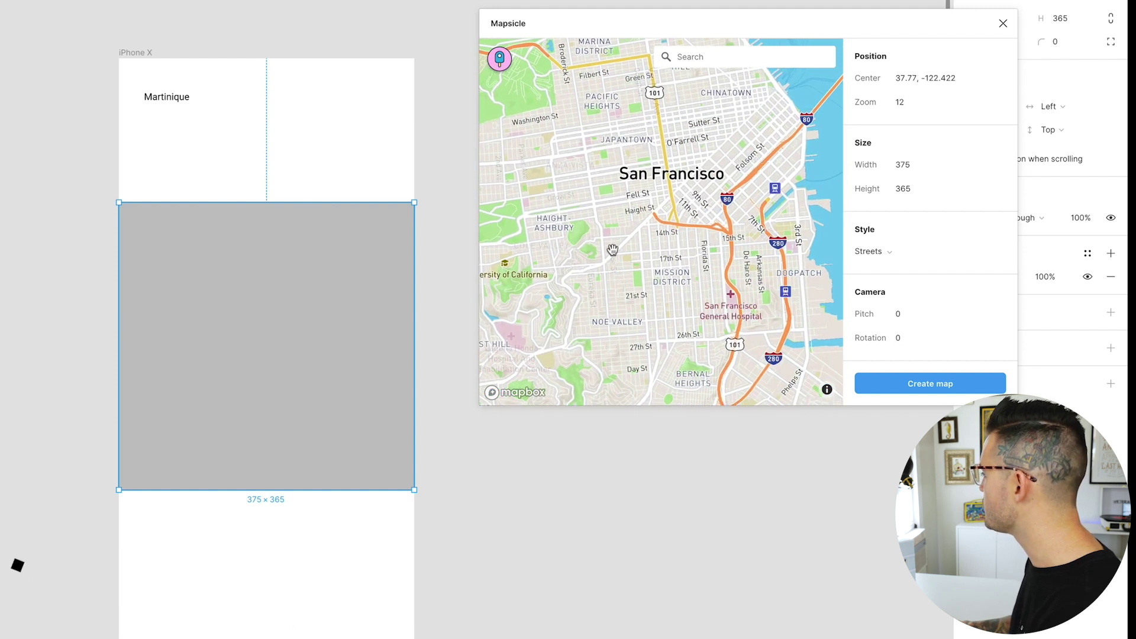
- Set the map style to Dark and create the map inside the 375×365 rectangle
{"action": "left_click", "coordinate": [882, 252]}
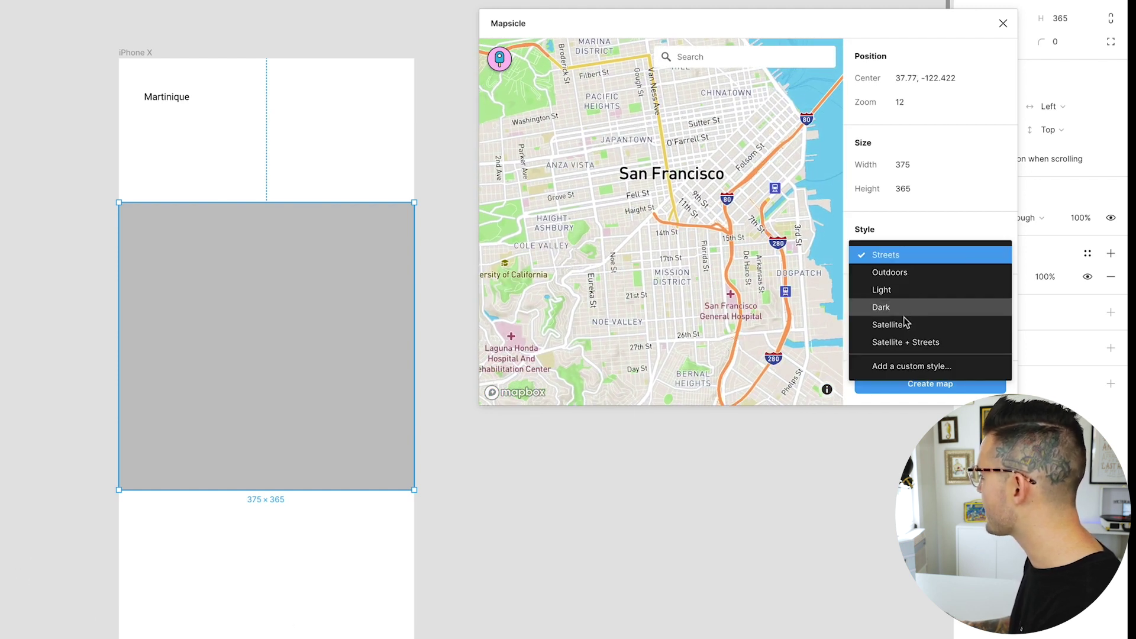
{"action": "left_click", "coordinate": [903, 324]}
{"action": "left_click", "coordinate": [888, 256]}
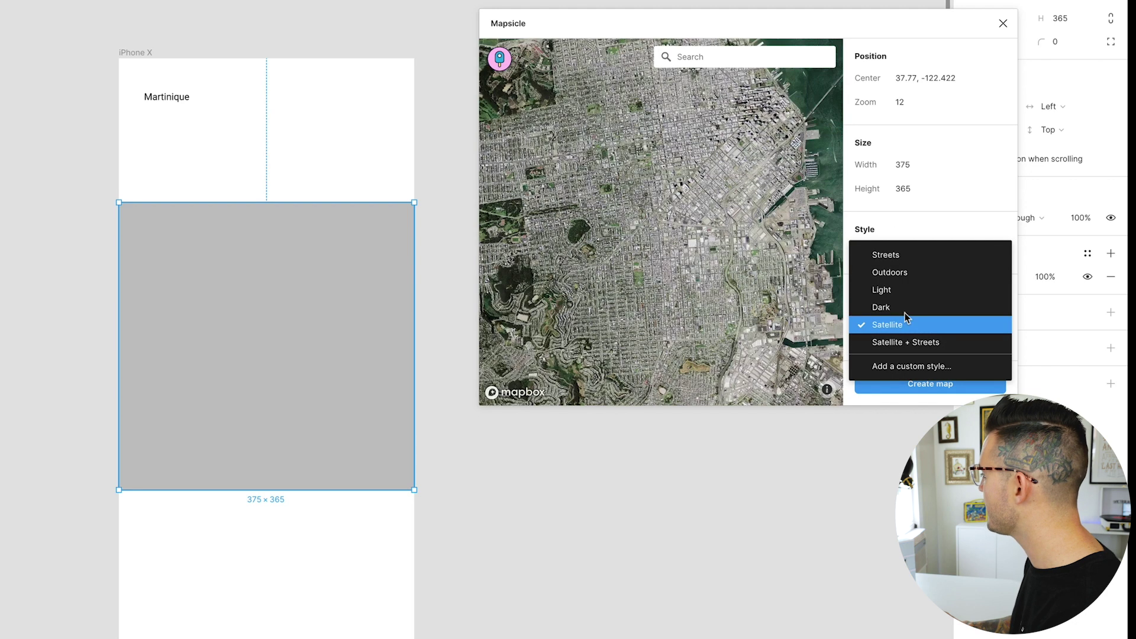
{"action": "left_click", "coordinate": [899, 305]}
{"action": "left_click", "coordinate": [911, 389]}
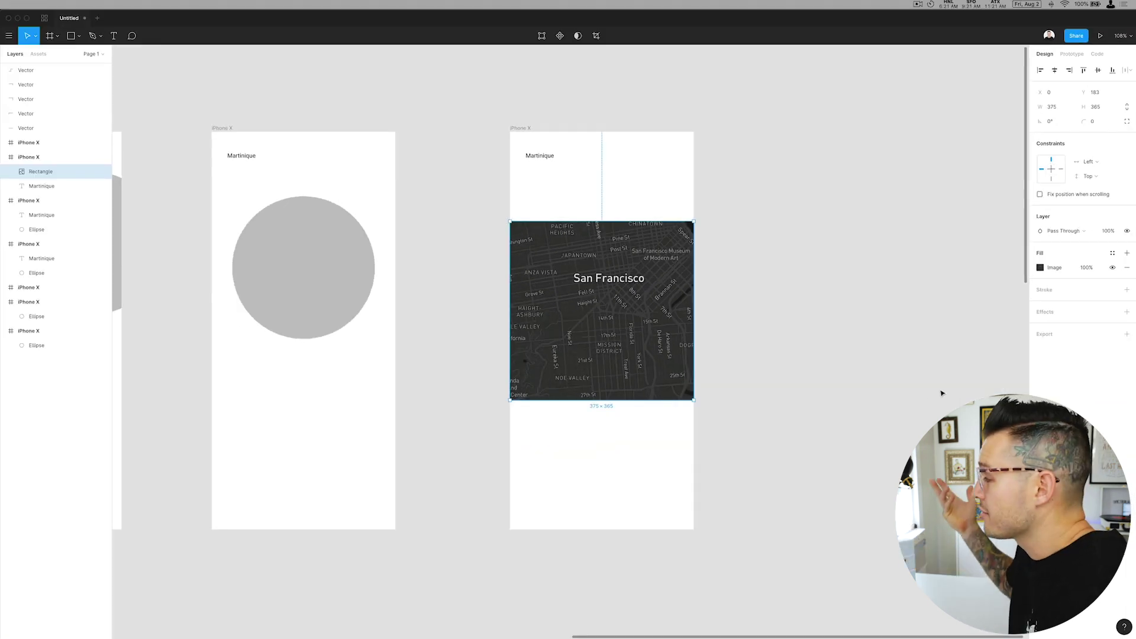
- Select the dark map rectangle in the duplicate frame
{"action": "left_click", "coordinate": [810, 261]}
{"action": "left_click_drag", "start_coordinate": [809, 261], "coordinate": [595, 302]}
{"action": "left_click", "coordinate": [435, 318]}
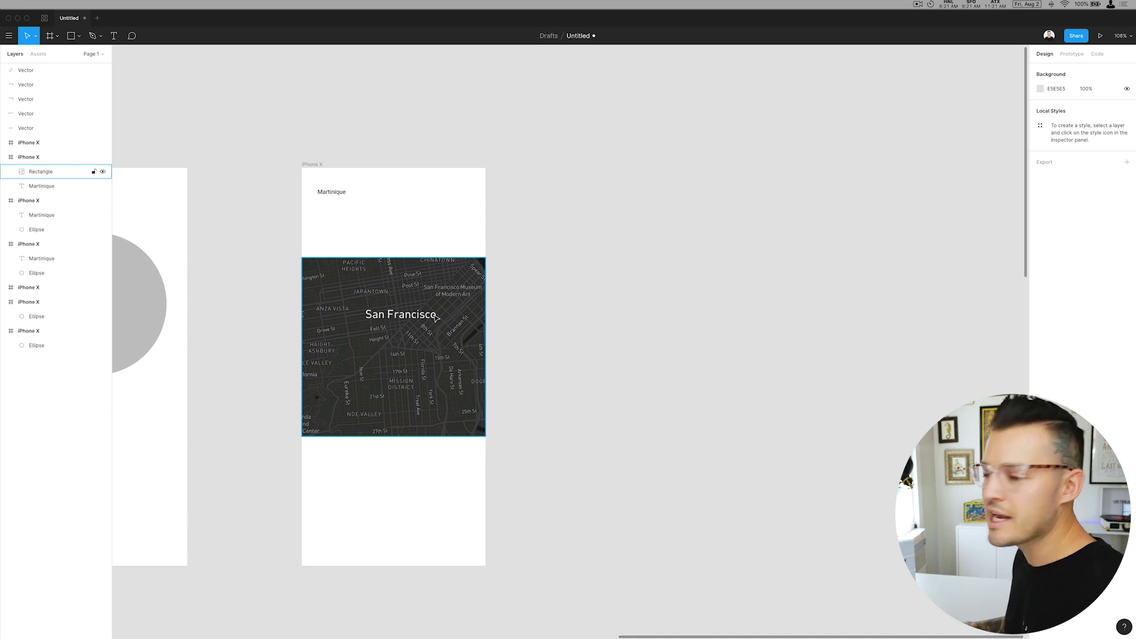
{"action": "left_click", "coordinate": [435, 318]}
{"action": "left_click", "coordinate": [547, 279]}
{"action": "left_click", "coordinate": [372, 347]}
{"action": "right_click", "coordinate": [383, 307]}
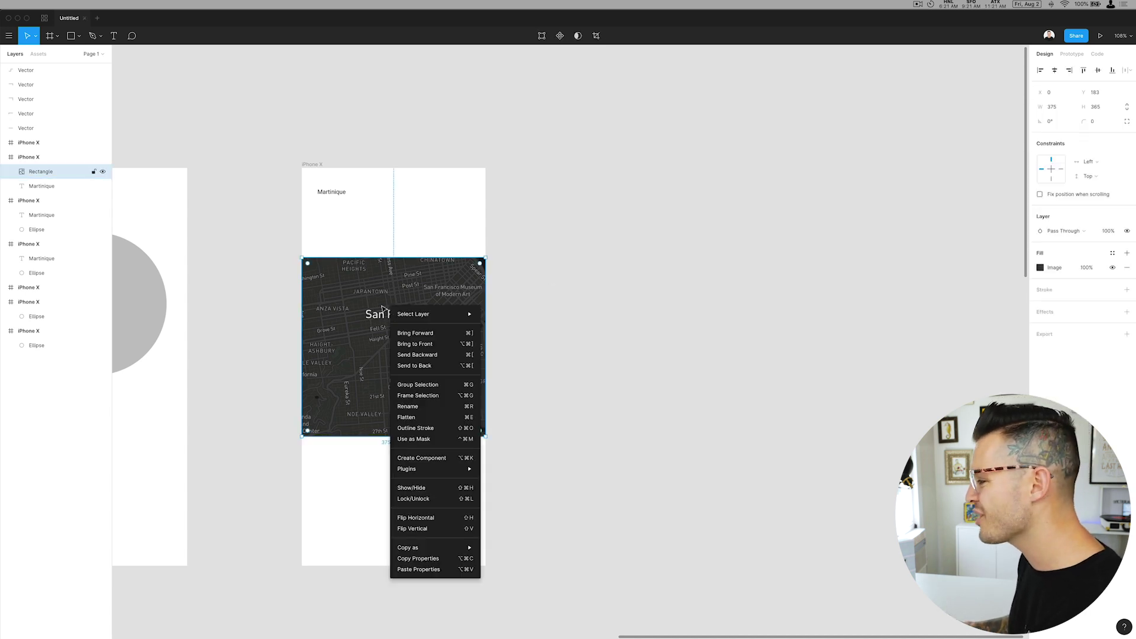
{"action": "key", "text": "Escape"}
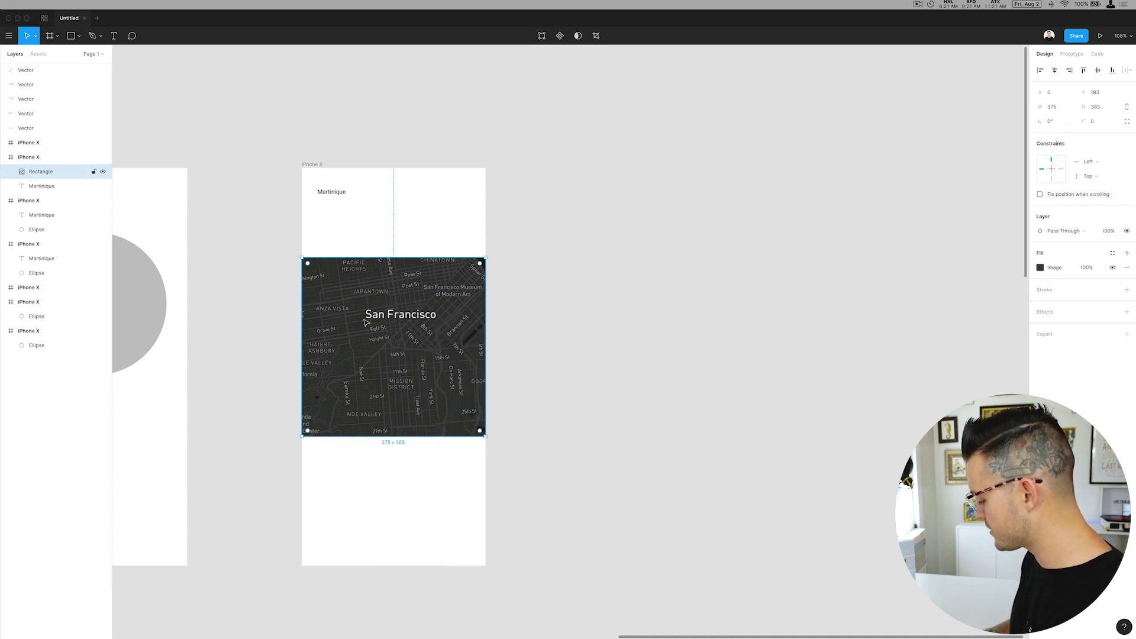
- Rerun Open Mapsicle via a Cmd+/ 'map' search, pan to the Bay Bridge and update the map
{"action": "key", "text": "super+slash"}
{"action": "type", "text": "map"}
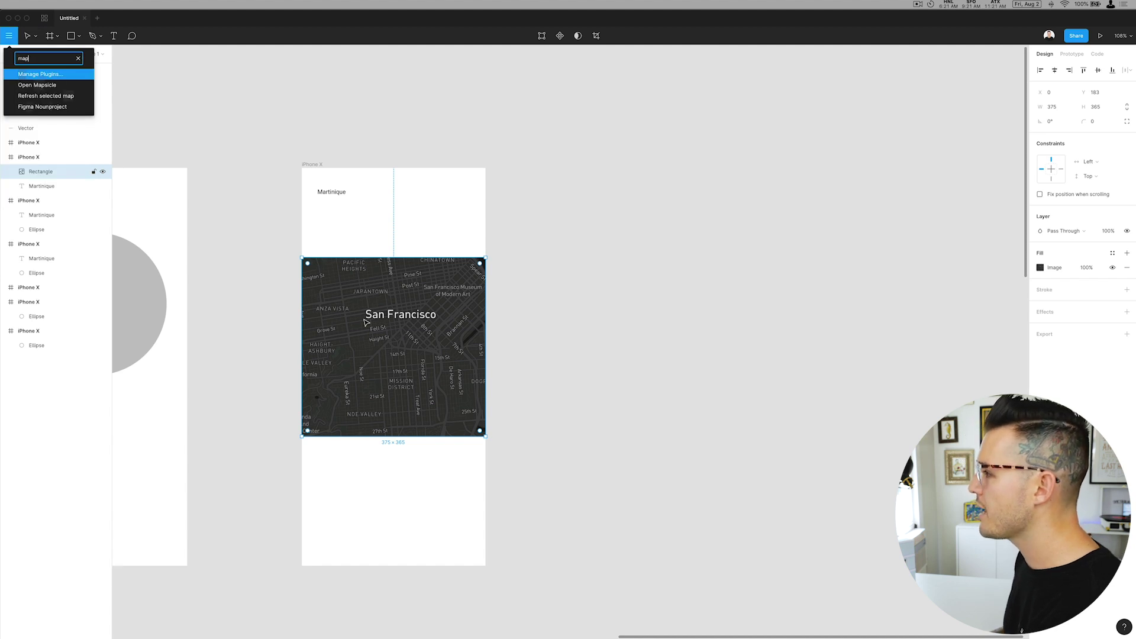
{"action": "key", "text": "Down"}
{"action": "key", "text": "Return"}
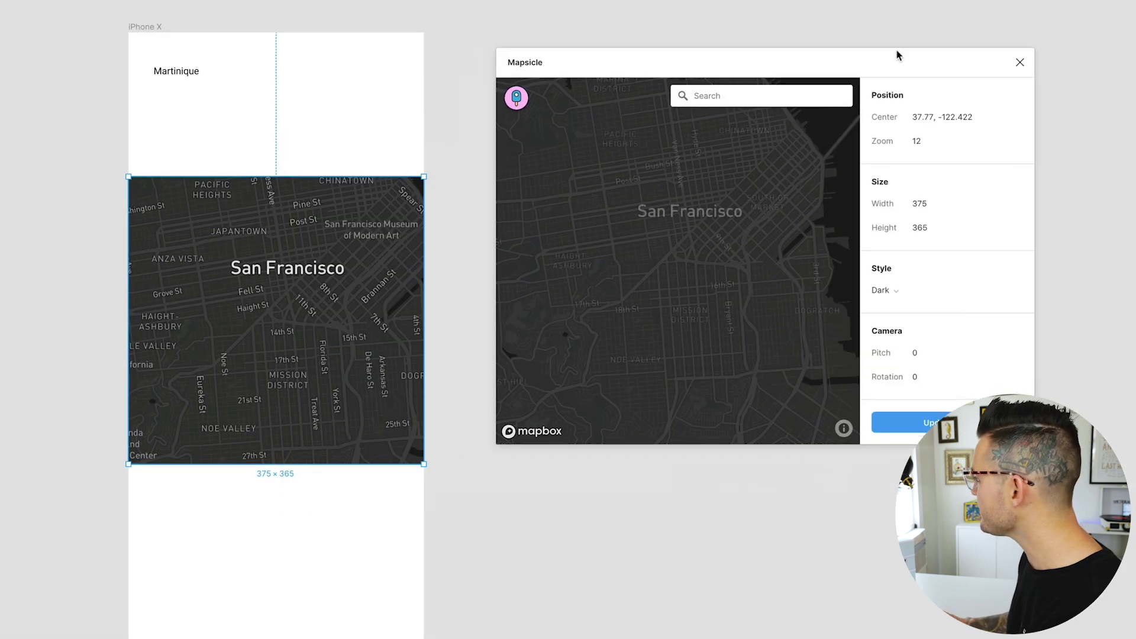
{"action": "left_click_drag", "start_coordinate": [896, 55], "coordinate": [992, 31]}
{"action": "left_click_drag", "start_coordinate": [817, 172], "coordinate": [687, 350]}
{"action": "left_click_drag", "start_coordinate": [811, 244], "coordinate": [786, 307]}
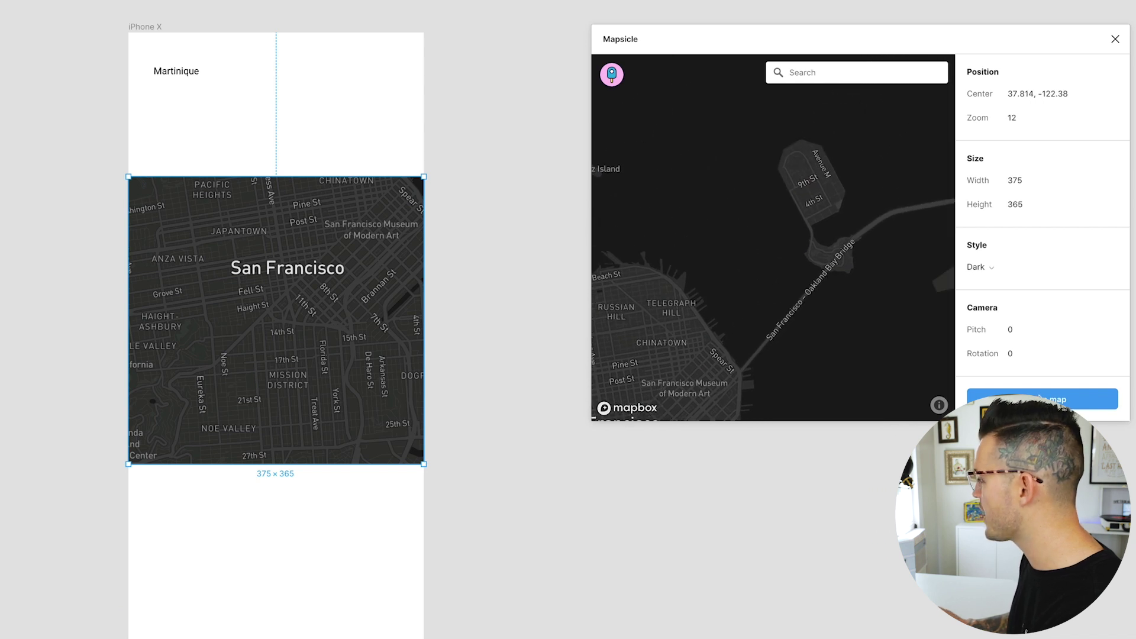
{"action": "left_click", "coordinate": [1042, 399]}
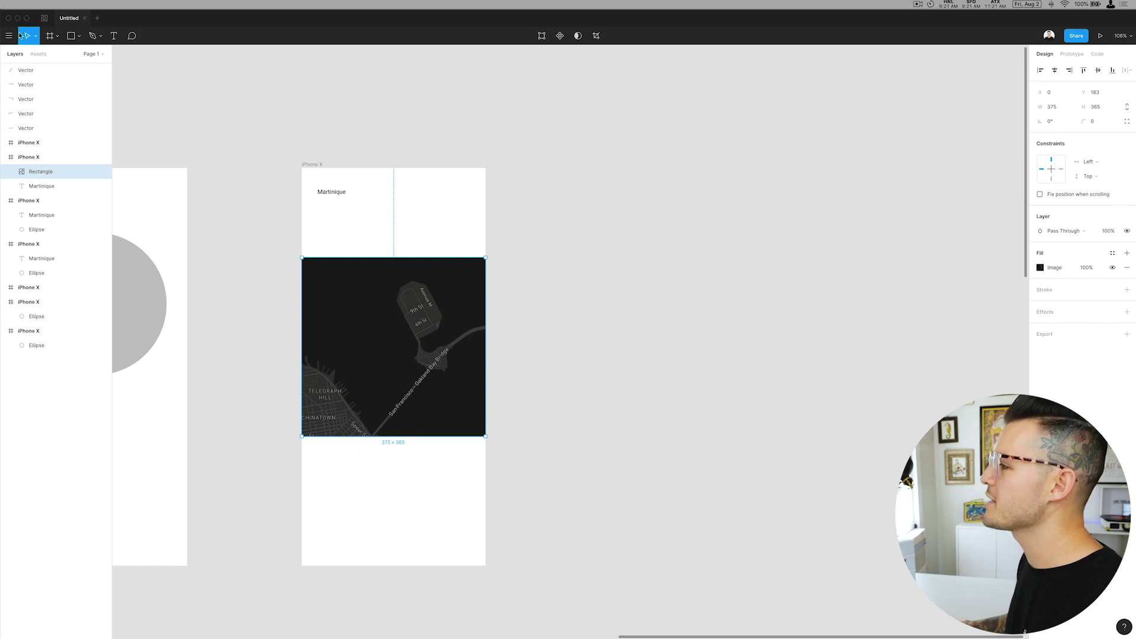
- Scroll the Plugins page list, then return to the Untitled file with frames screen 1–7
{"action": "left_click", "coordinate": [41, 20]}
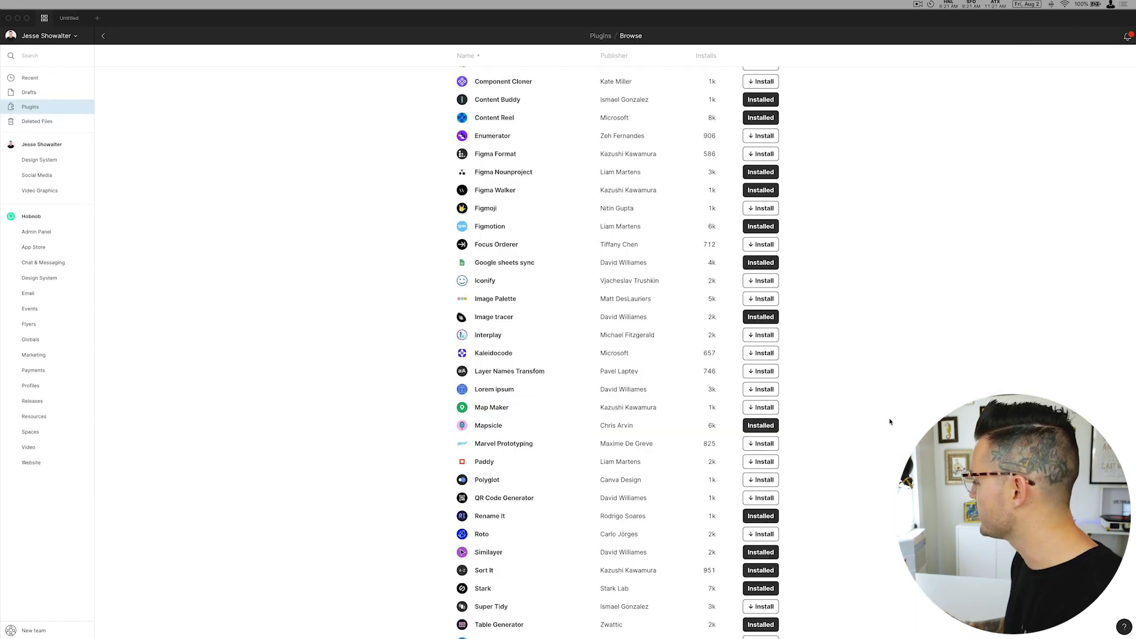
{"action": "scroll", "coordinate": [889, 422], "scroll_direction": "down", "scroll_amount": 5}
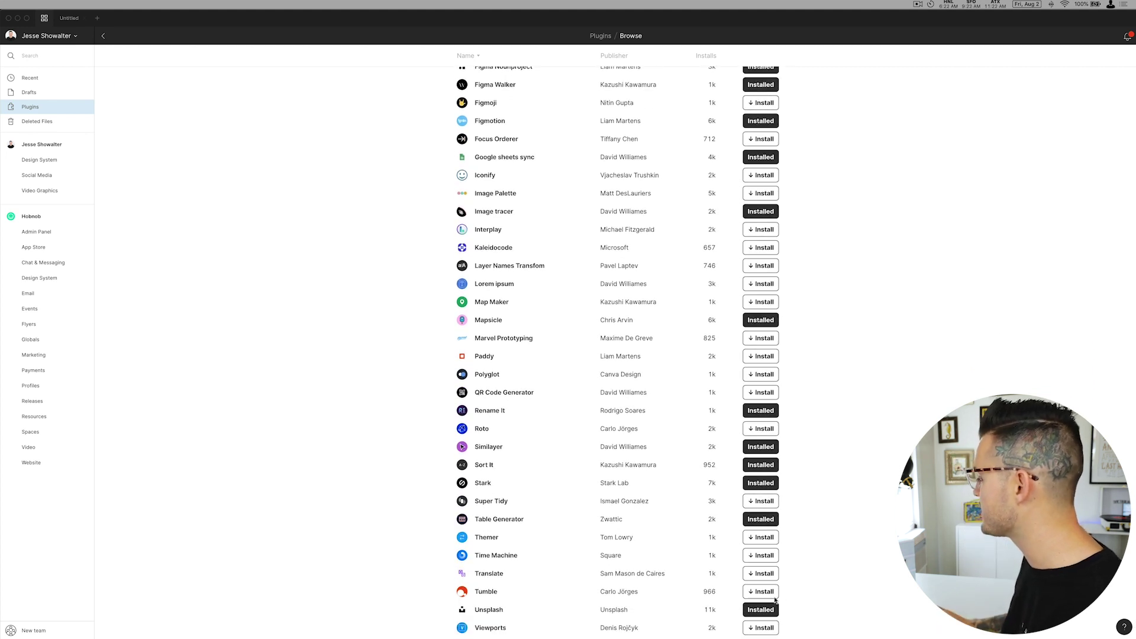
{"action": "left_click", "coordinate": [69, 17]}
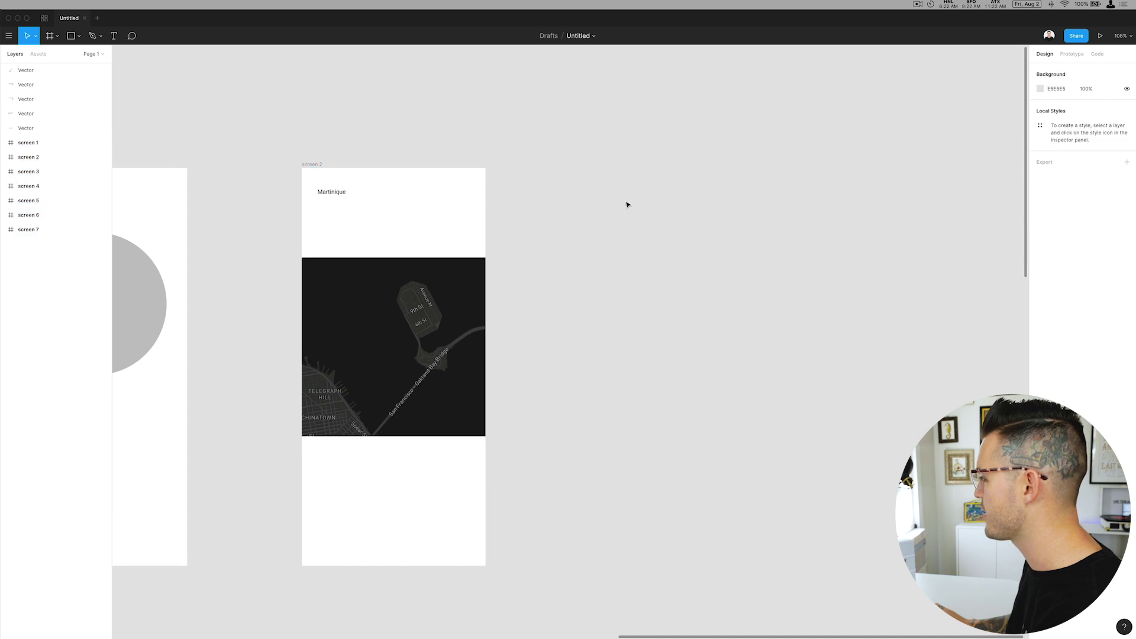
- Duplicate screen 2 as screen 2.1 and select the map rectangle in the copy
{"action": "left_click", "coordinate": [394, 179]}
{"action": "key", "text": "super+d"}
{"action": "left_click", "coordinate": [677, 291]}
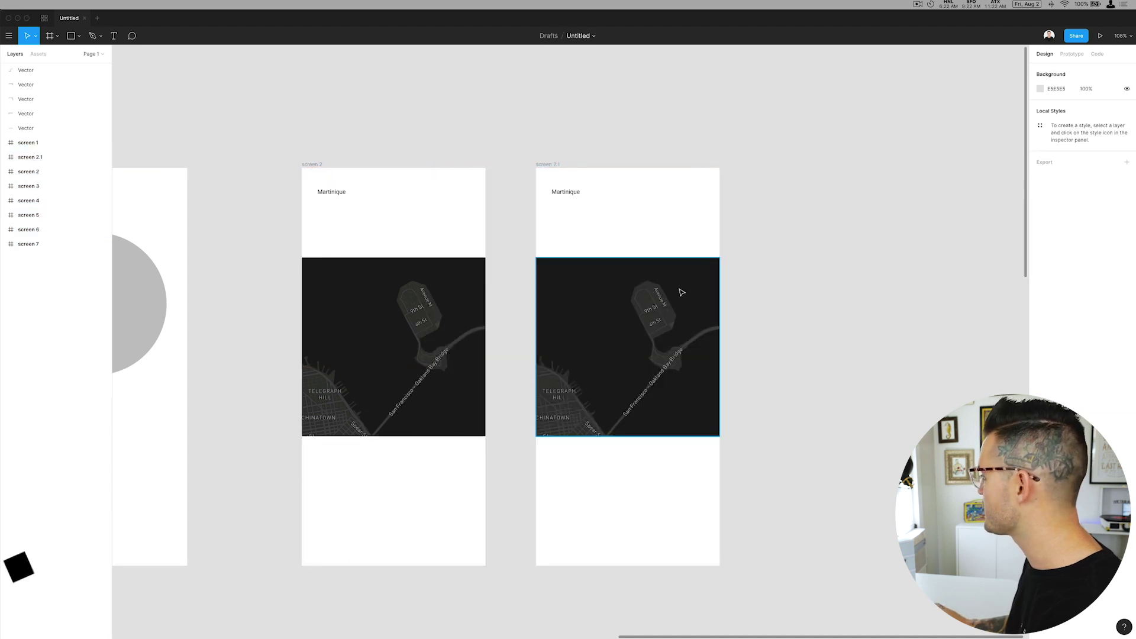
- Fill the rectangle with a random Unsplash animal photo using the Unsplash plugin
{"action": "key", "text": "super+slash"}
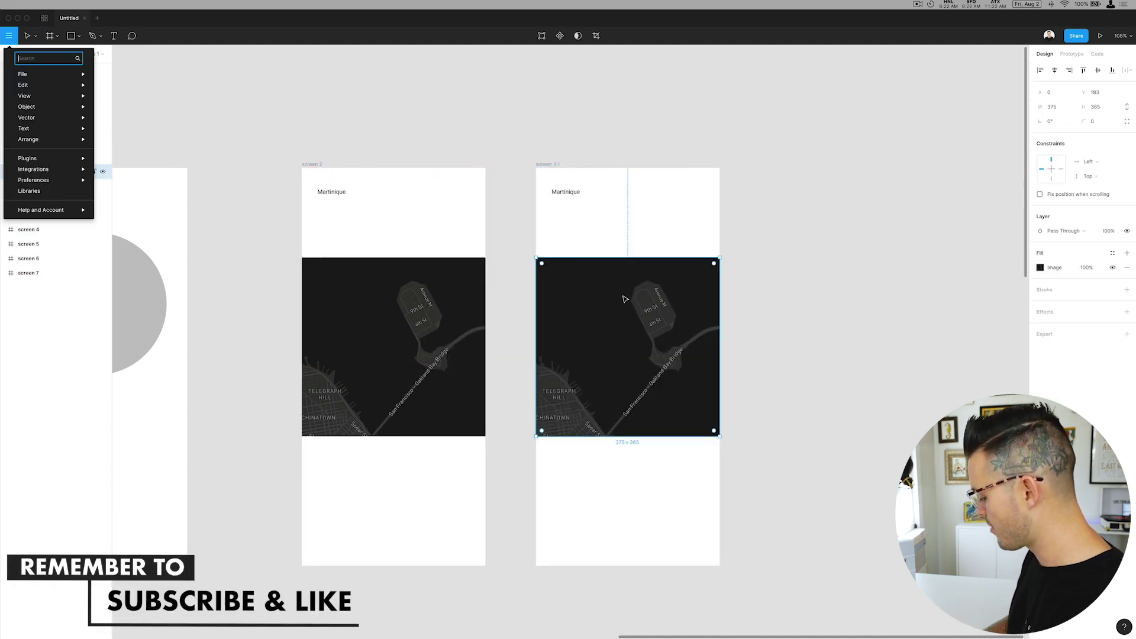
{"action": "type", "text": "unsp"}
{"action": "key", "text": "Return"}
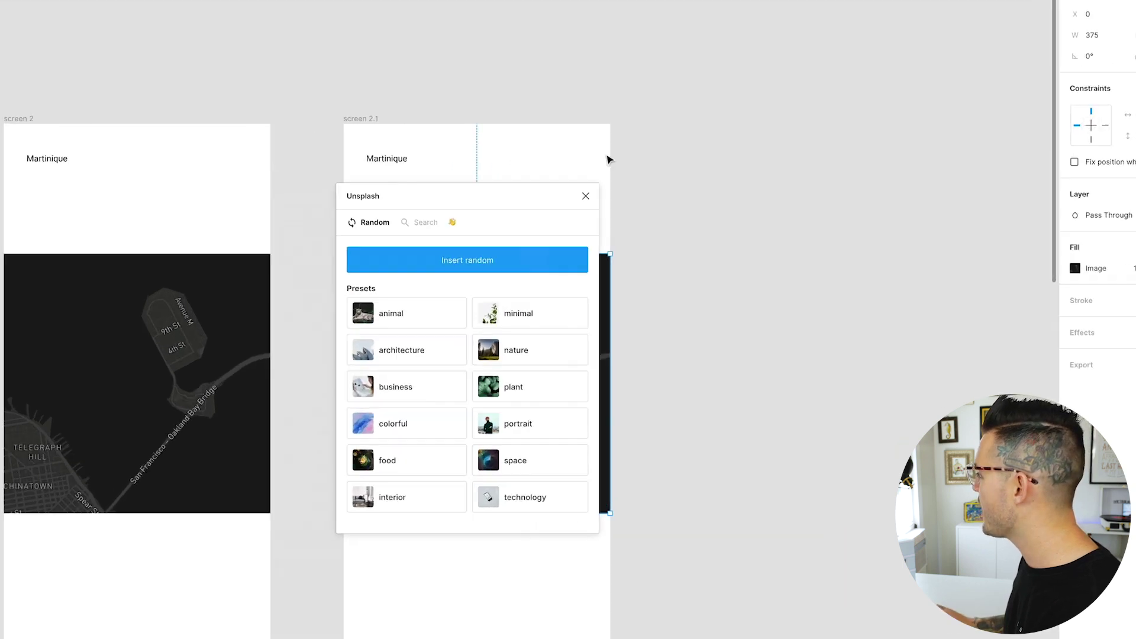
{"action": "left_click_drag", "start_coordinate": [460, 198], "coordinate": [847, 79]}
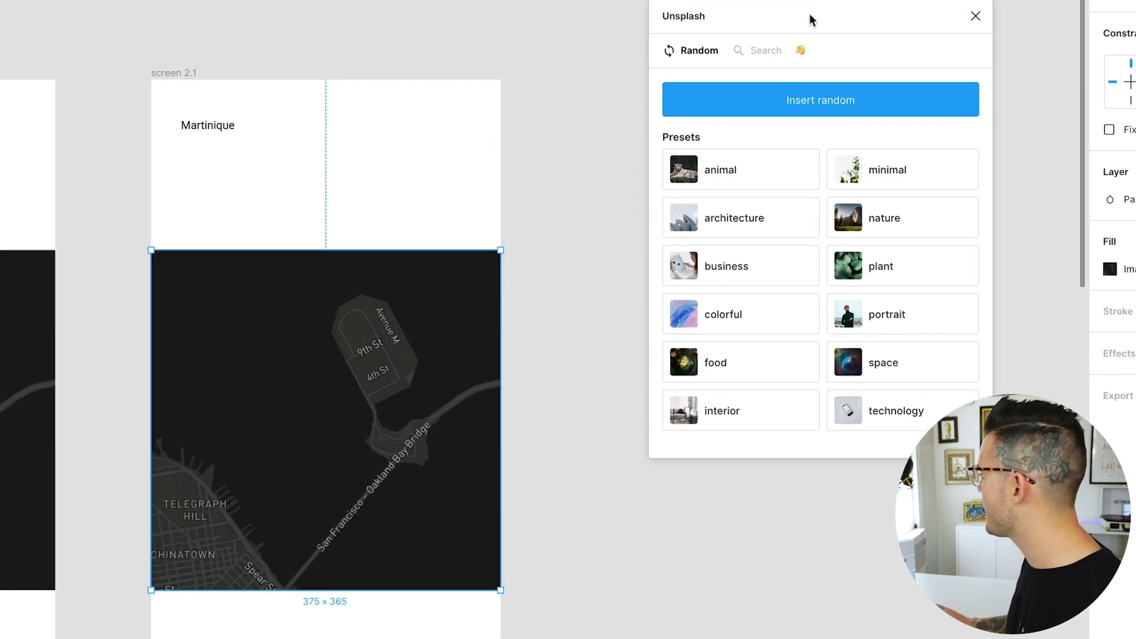
{"action": "left_click", "coordinate": [753, 172]}
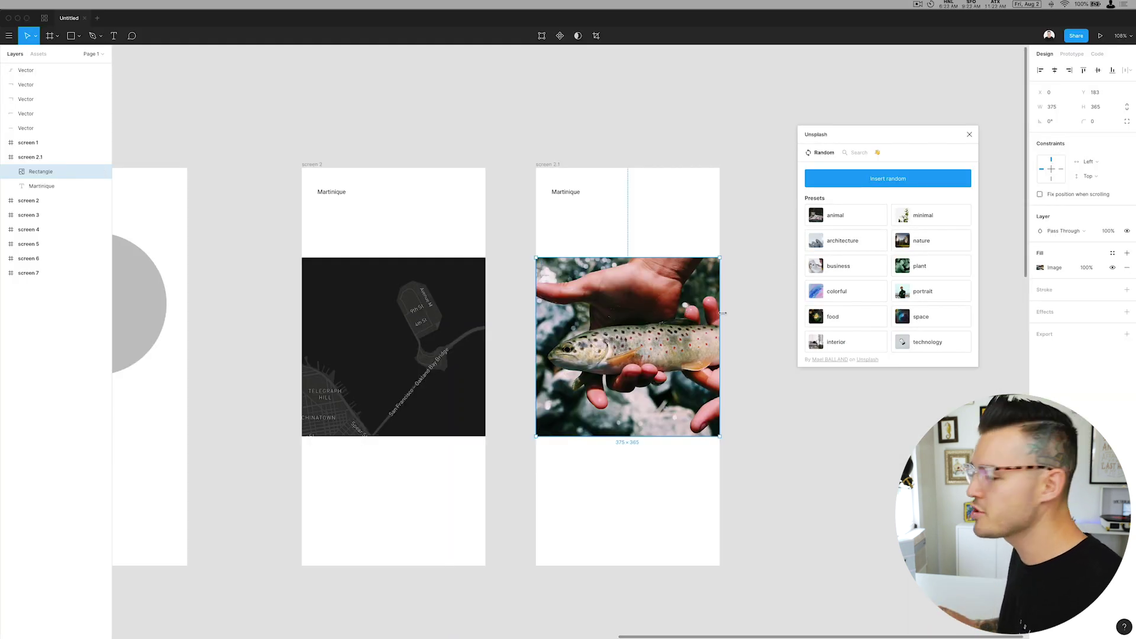
- Resize the photo rectangle back to the 375×365 frame width
{"action": "left_click_drag", "start_coordinate": [723, 313], "coordinate": [820, 313]}
{"action": "scroll", "coordinate": [688, 323], "scroll_direction": "right", "scroll_amount": 1}
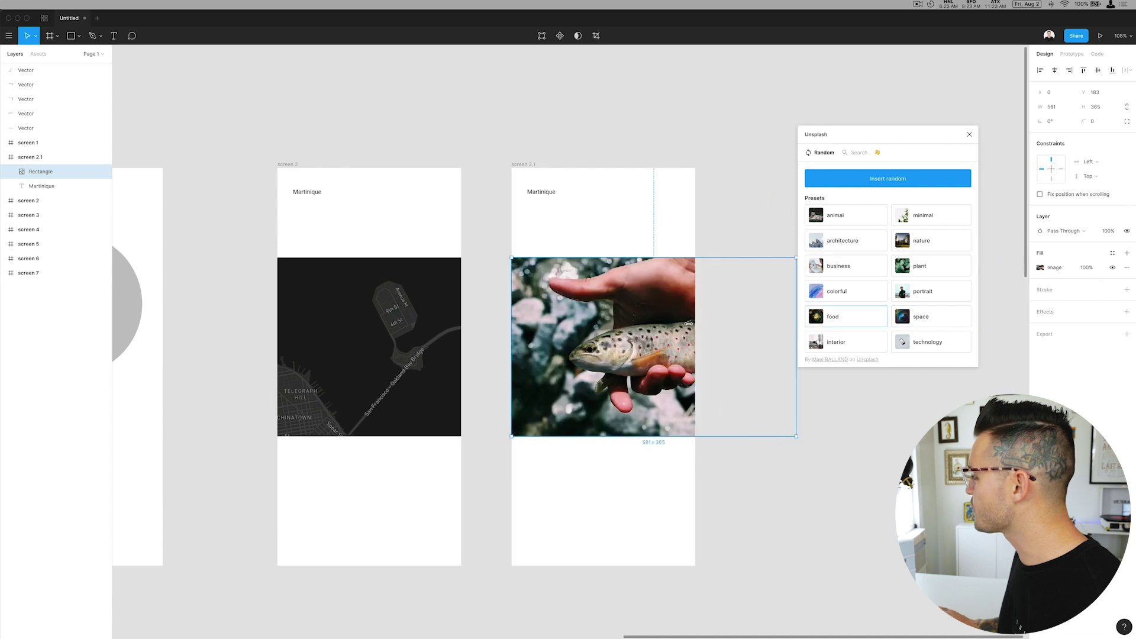
{"action": "mouse_move", "coordinate": [688, 323]}
{"action": "left_mouse_down"}
{"action": "mouse_move", "coordinate": [588, 324]}
{"action": "mouse_move", "coordinate": [735, 325]}
{"action": "mouse_move", "coordinate": [693, 329]}
{"action": "left_mouse_up"}
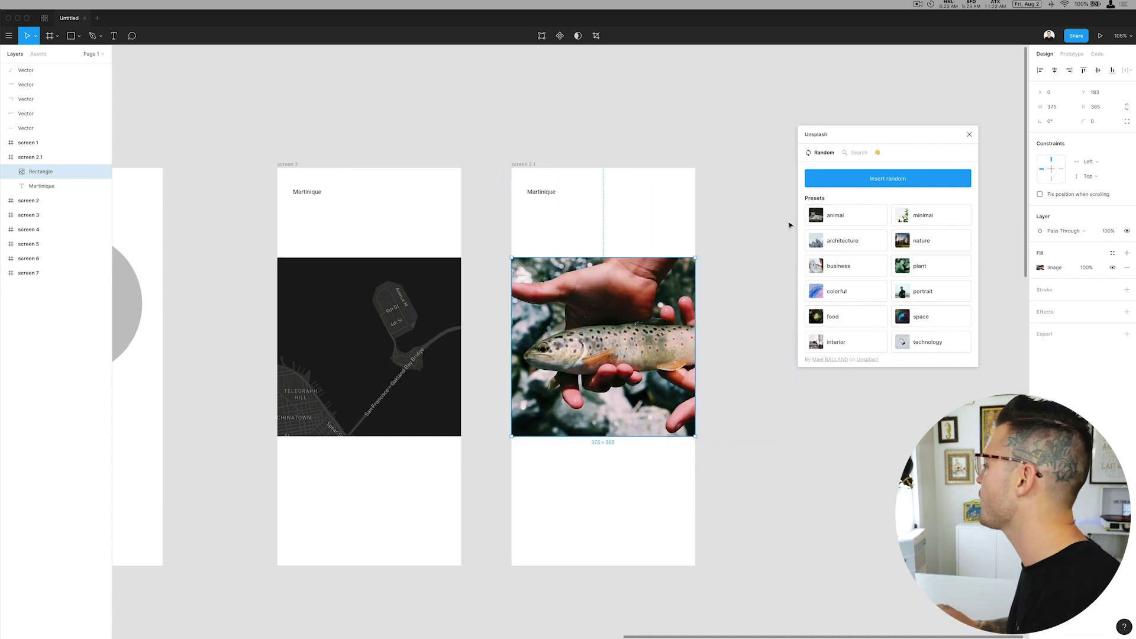